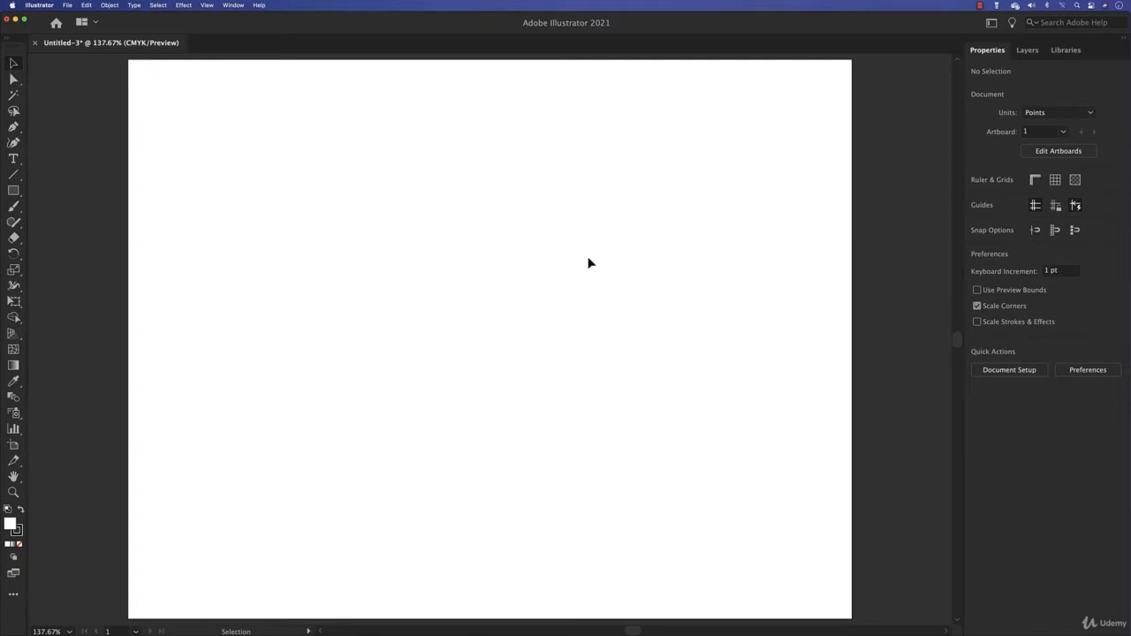
Step: Draw the lower outline of a shape with the Pen tool as four curved segments, from the upper left round to an upper-right corner
key("p")
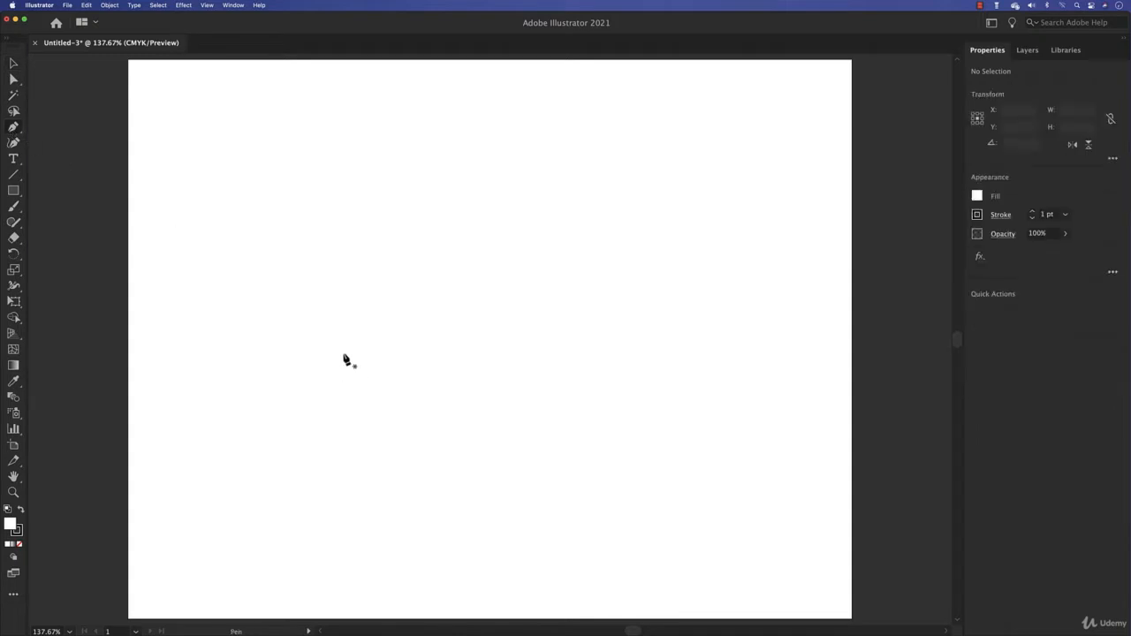
left_click(324, 202)
left_click_drag(340, 302, 376, 333)
left_click_drag(517, 335, 526, 297)
left_click_drag(705, 263, 737, 329)
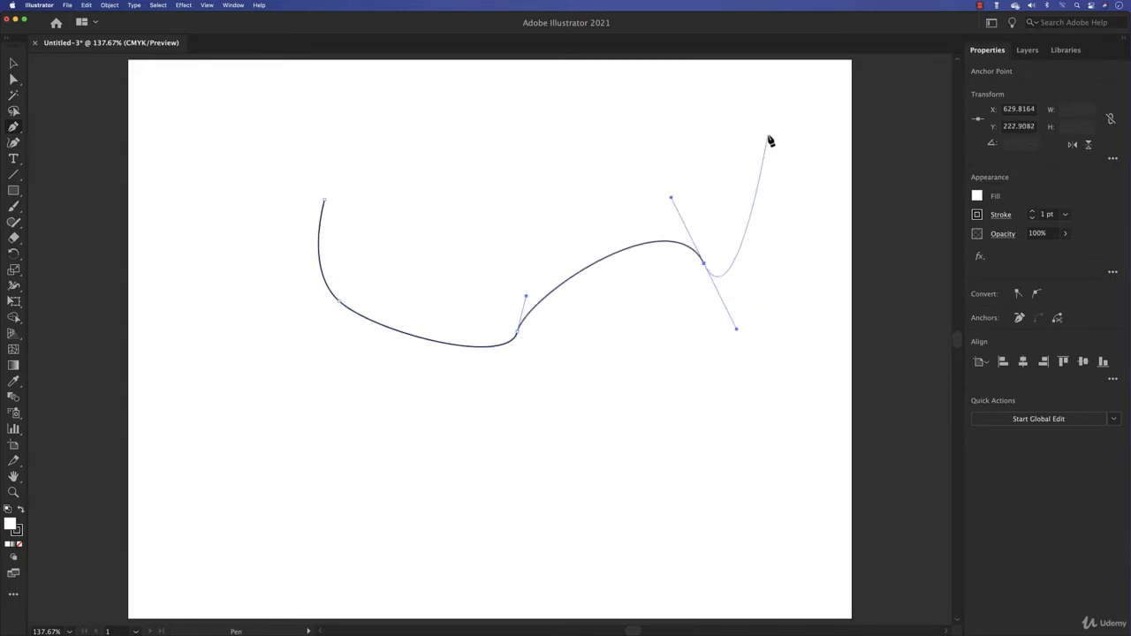
left_click_drag(768, 135, 622, 133)
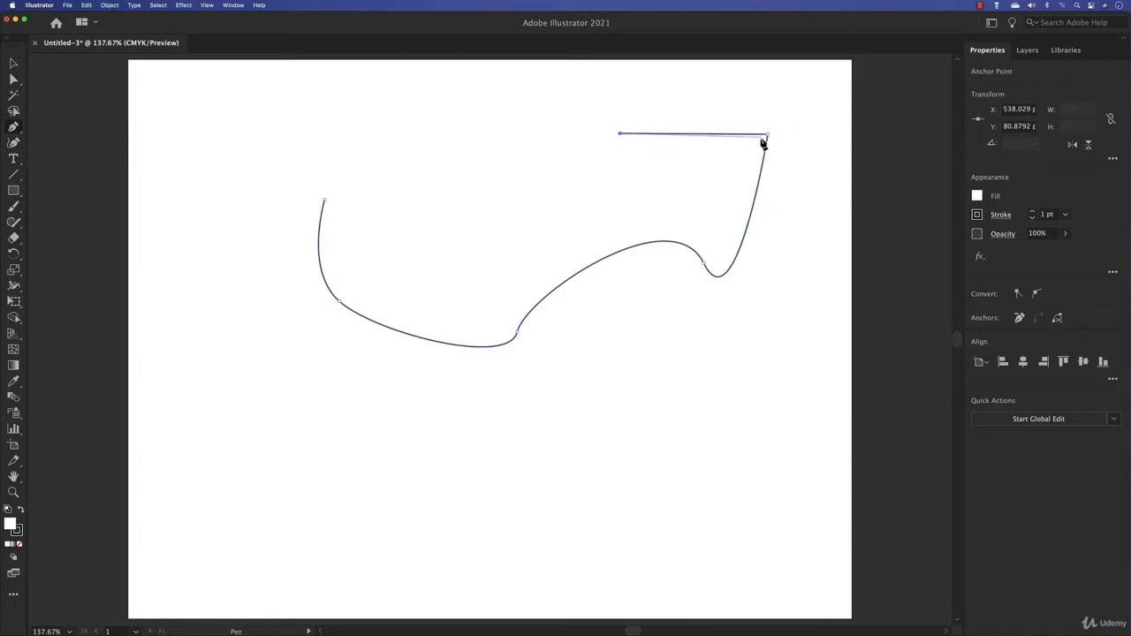
Step: Continue the path leftward as a straight-sided zigzag upper edge and close it at the starting point with a rounded upper-left lobe
left_click(620, 133)
left_click(576, 105)
left_click(522, 143)
left_click(439, 117)
left_click(412, 157)
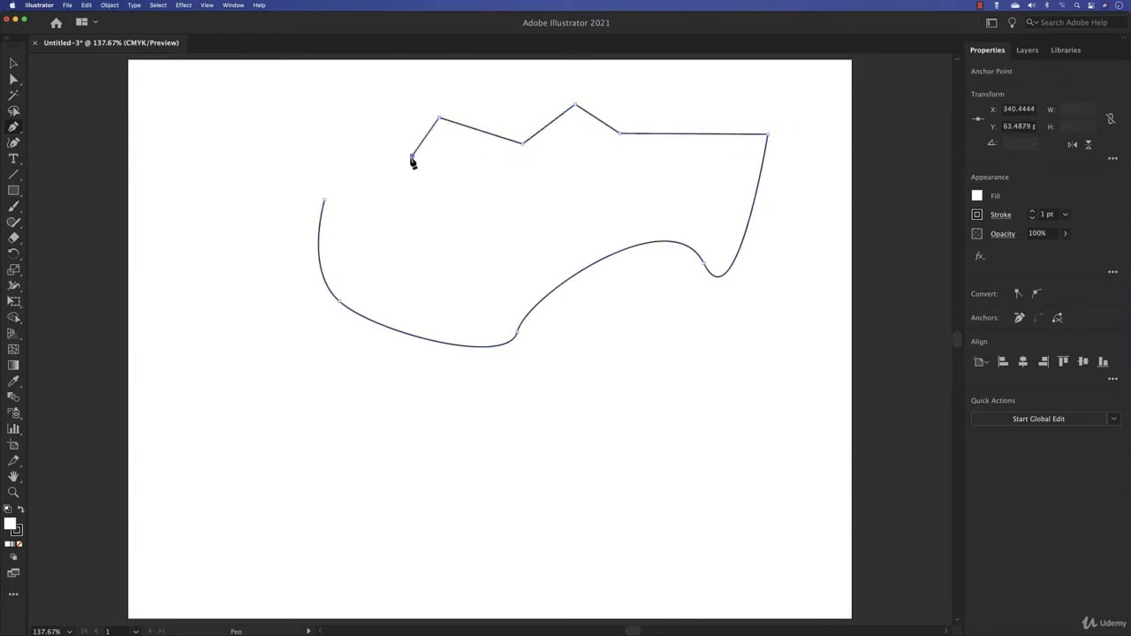
left_click_drag(340, 117, 306, 130)
left_click(325, 201)
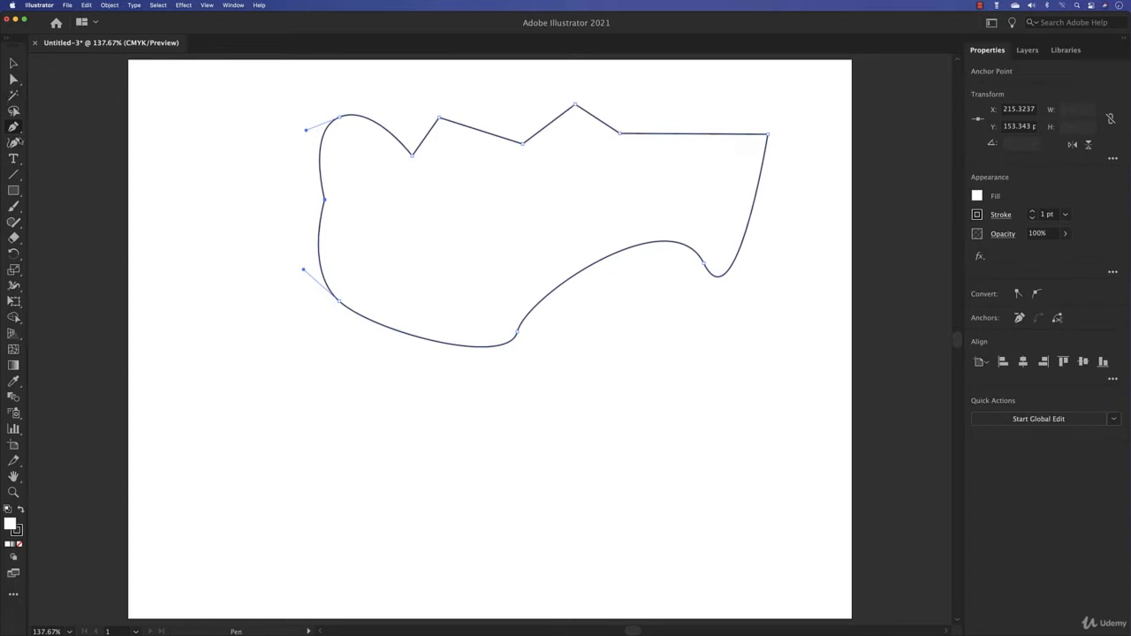
Step: Convert the three zigzag corner points nearest the middle of the upper edge to smooth curves with the Anchor Point tool
left_click(14, 128)
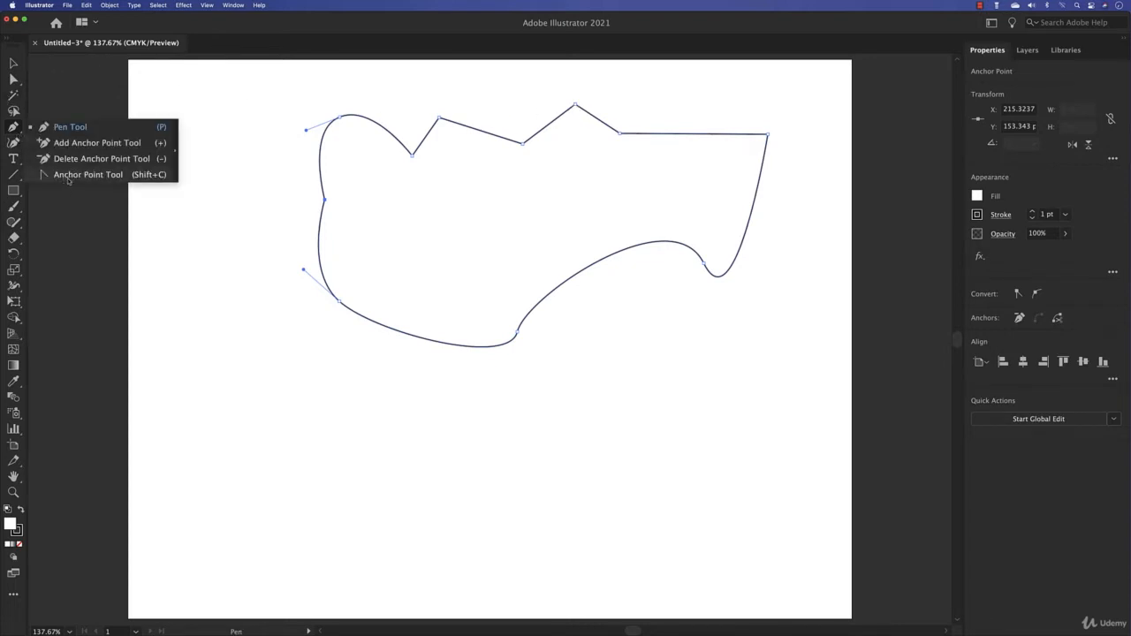
left_click(41, 129)
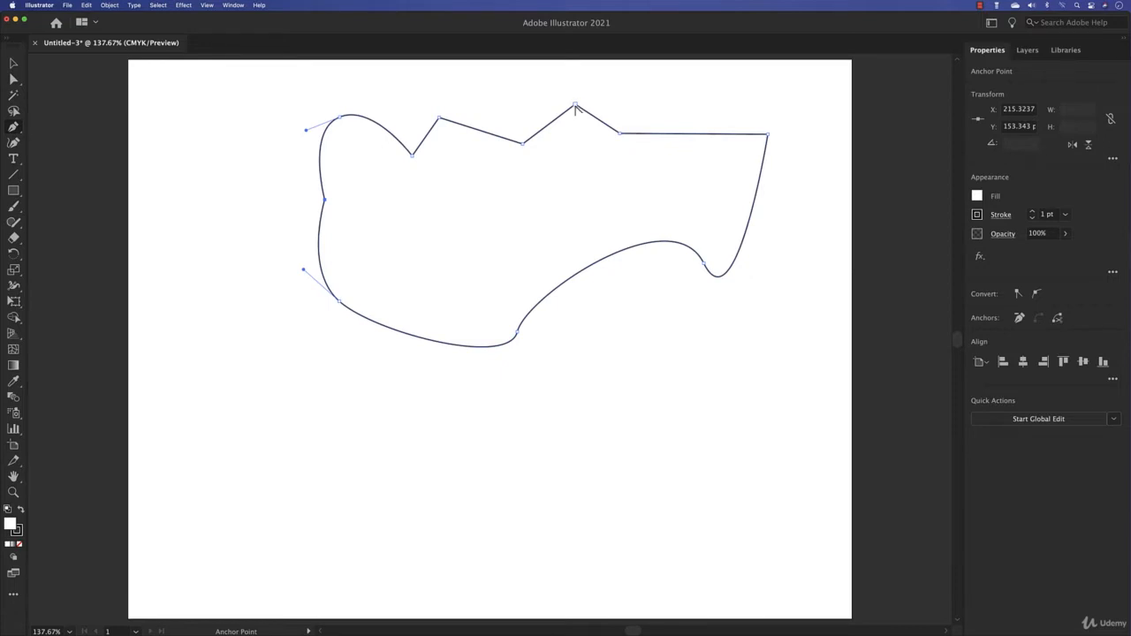
left_click_drag(575, 106, 538, 108)
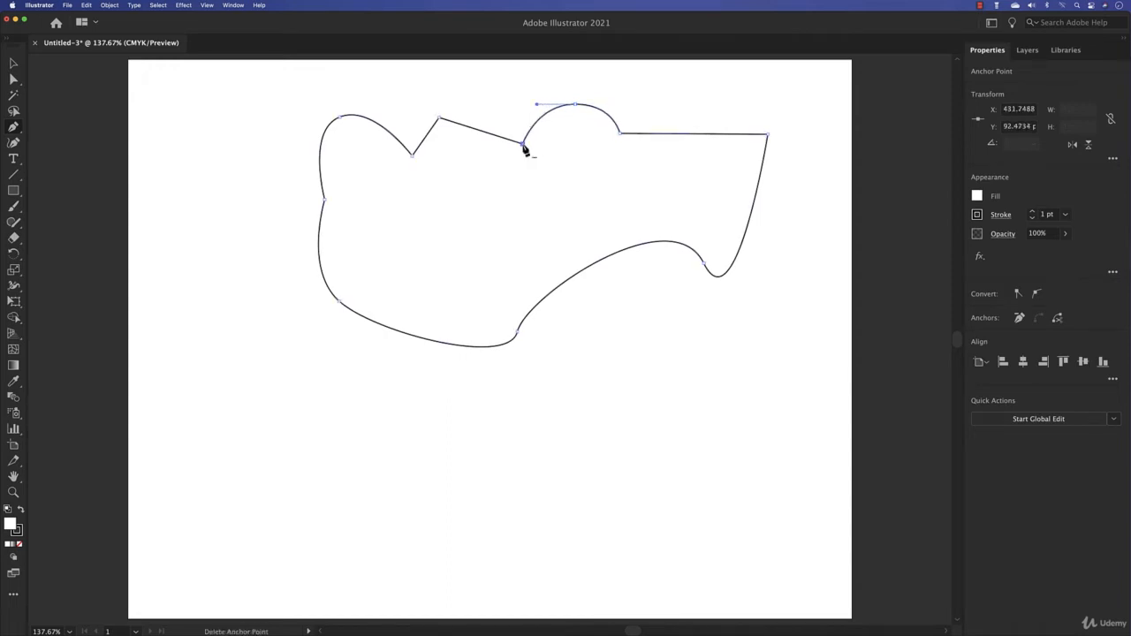
left_click_drag(523, 144, 500, 146)
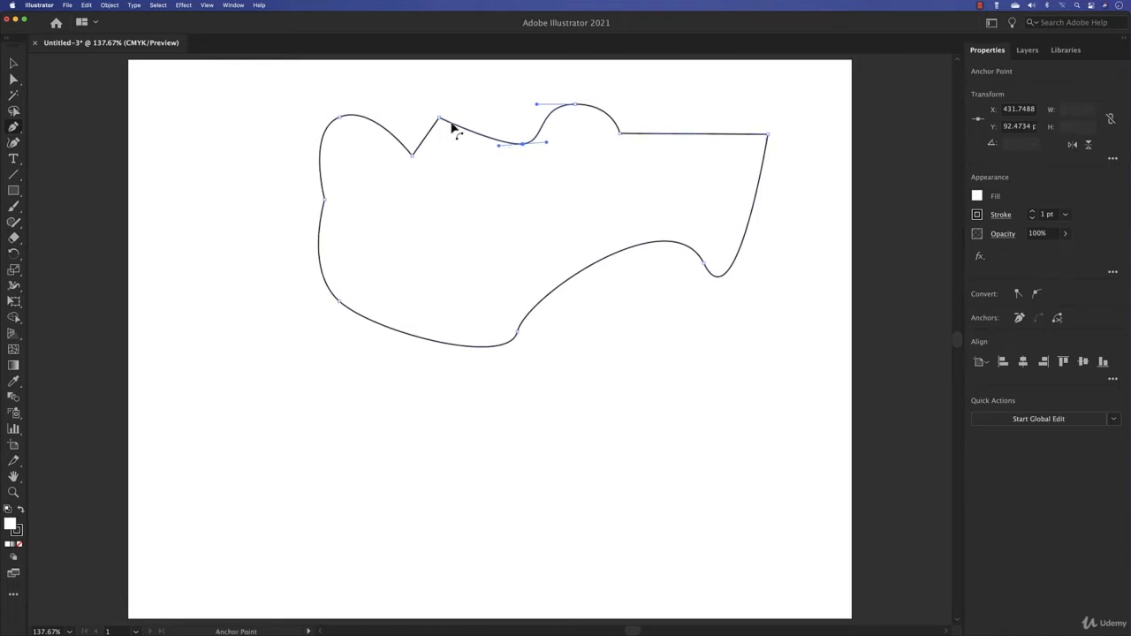
left_click_drag(439, 117, 407, 119)
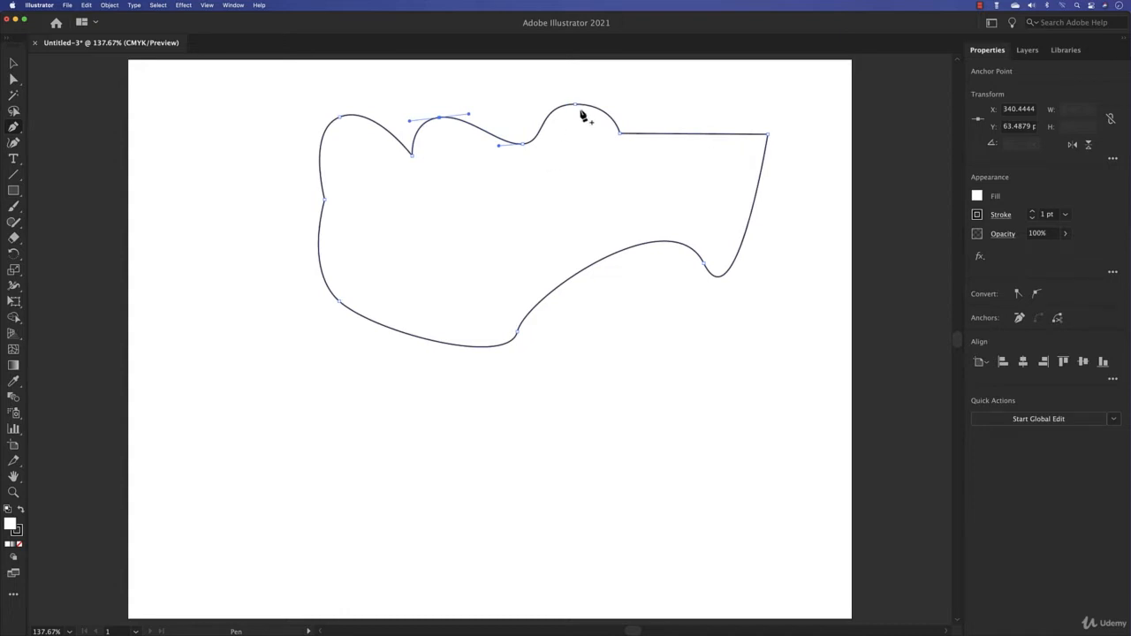
Step: Convert the three lower anchor points to sharp corners, and pull horizontal handles out of the bottom middle point to smooth it again
left_click(519, 335, "alt")
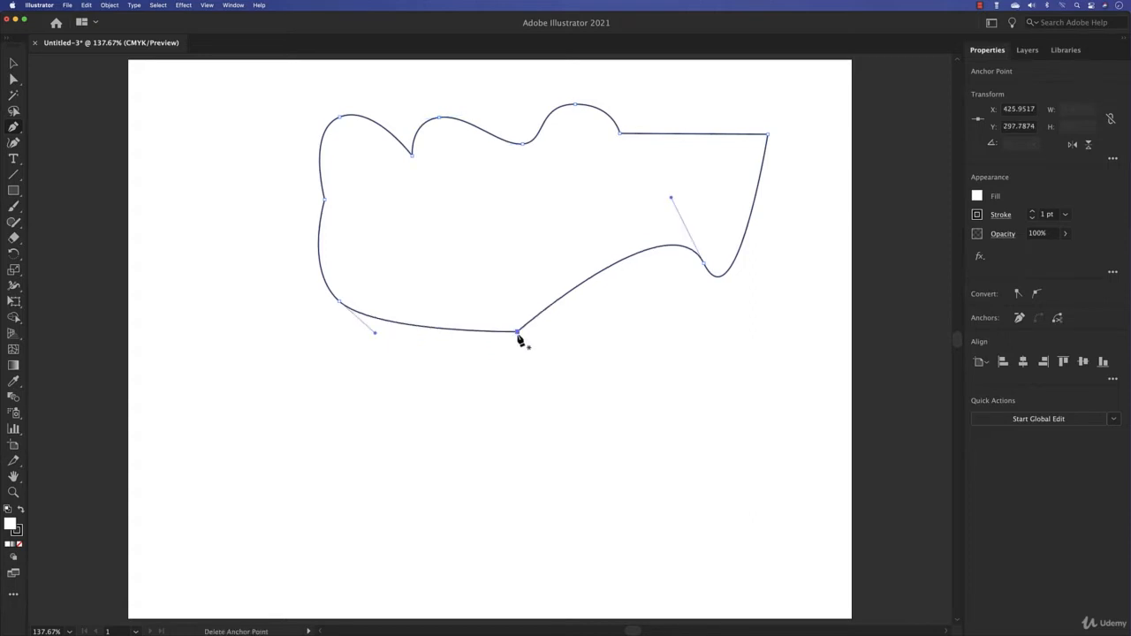
left_click(340, 303, "alt")
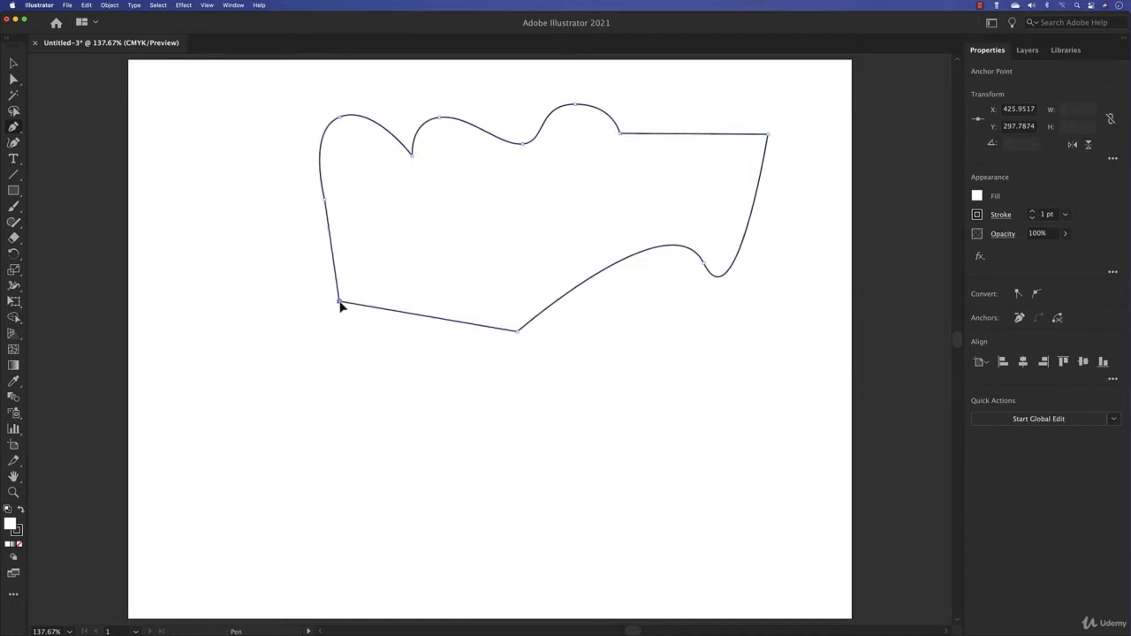
left_click(705, 265, "alt")
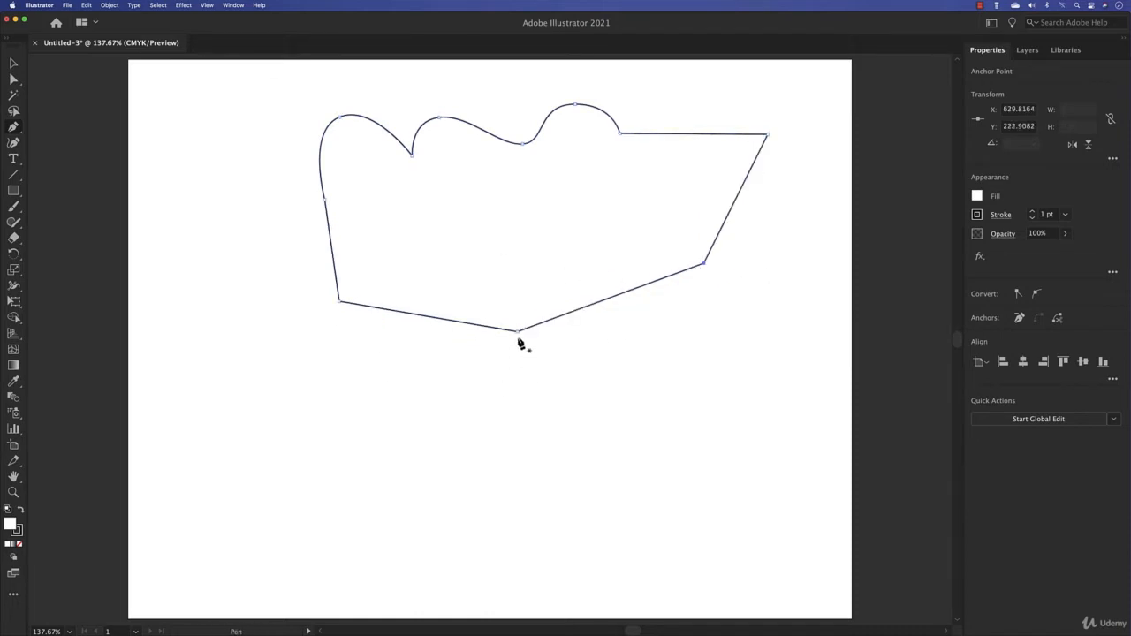
left_click_drag(519, 332, 560, 332)
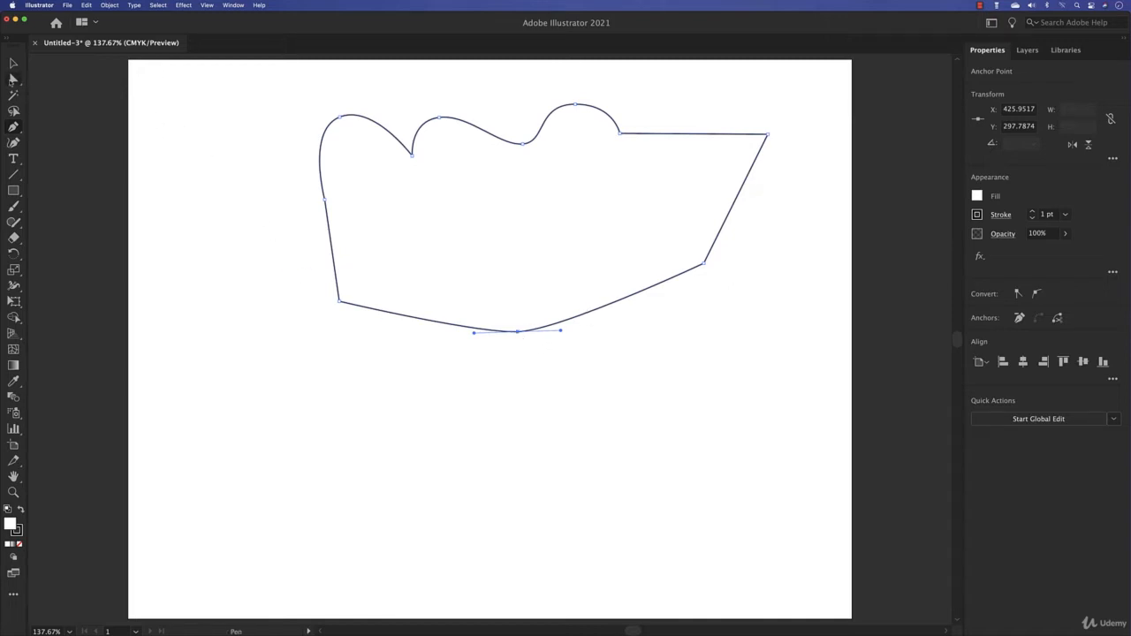
Step: Convert the lower-right and lower-left anchor points to smooth, flattening the lower-right point's handle along the edge
left_click(13, 79)
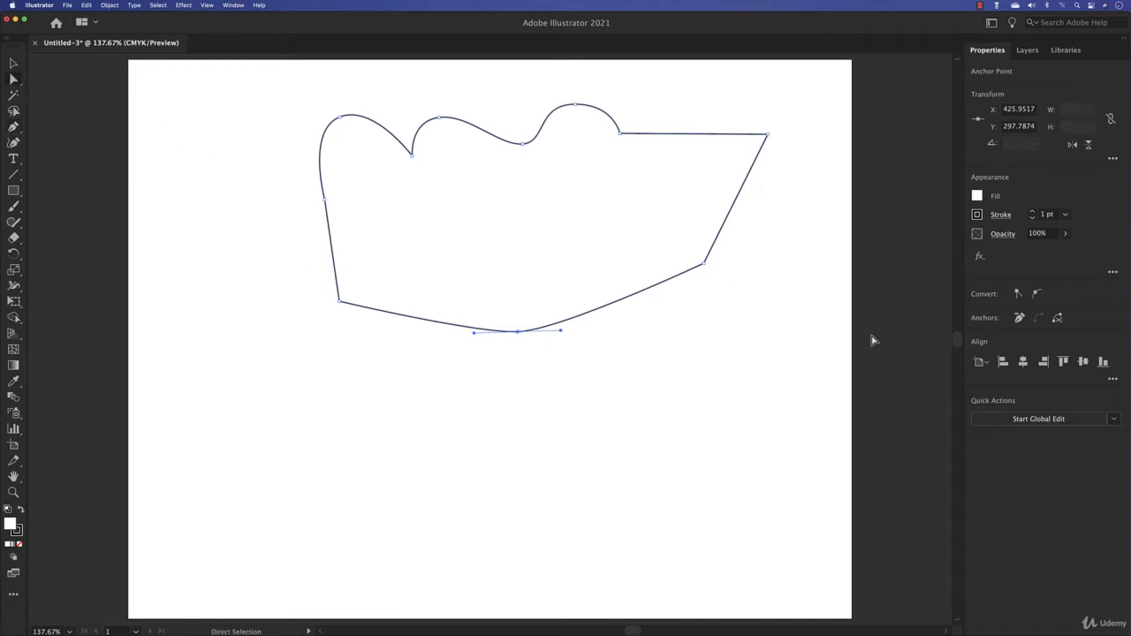
left_click(703, 264)
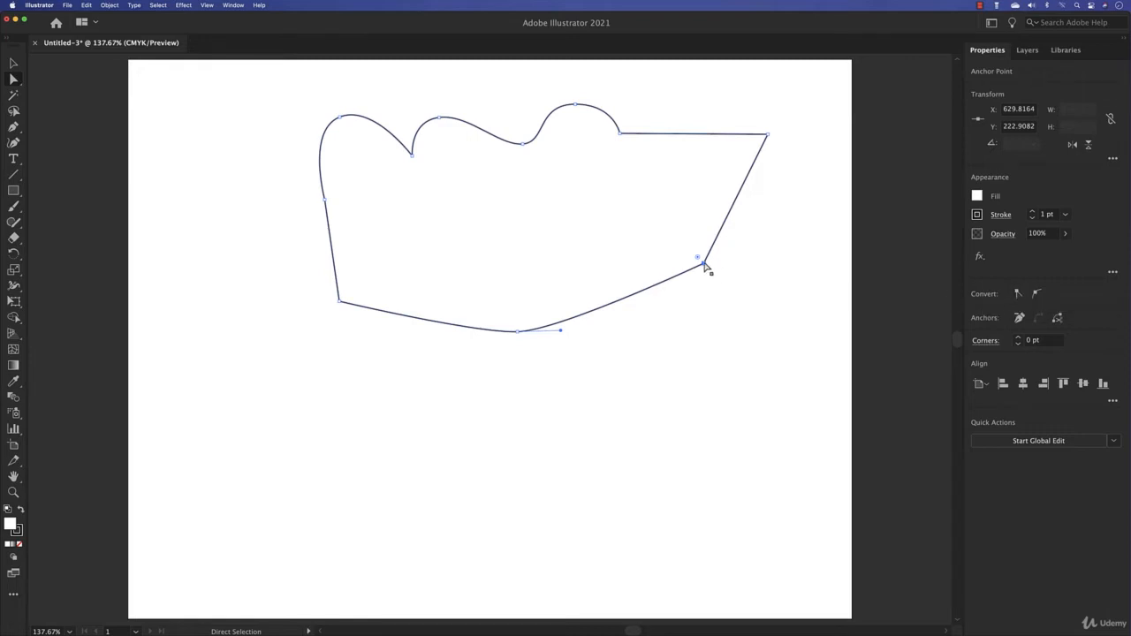
left_click(1040, 295)
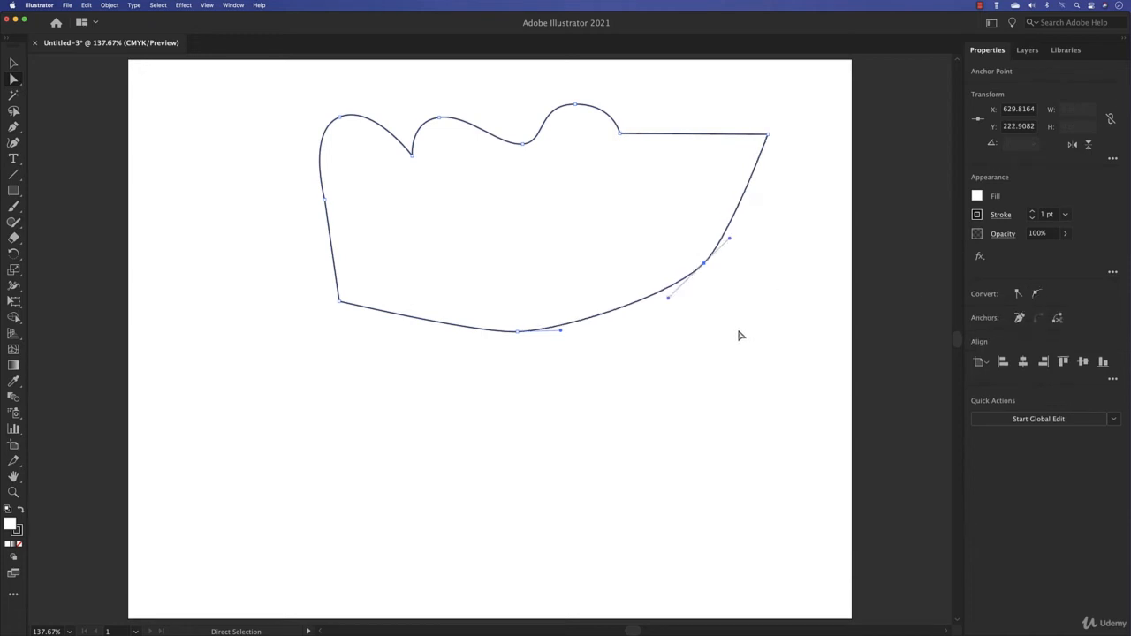
left_click_drag(669, 300, 656, 292)
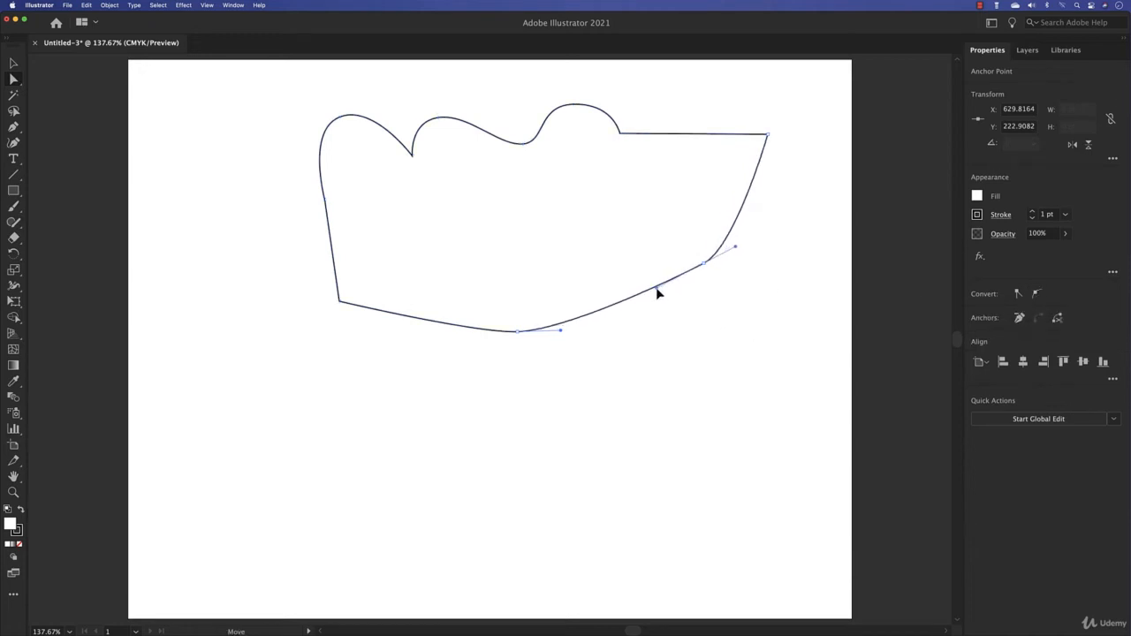
left_click(339, 302)
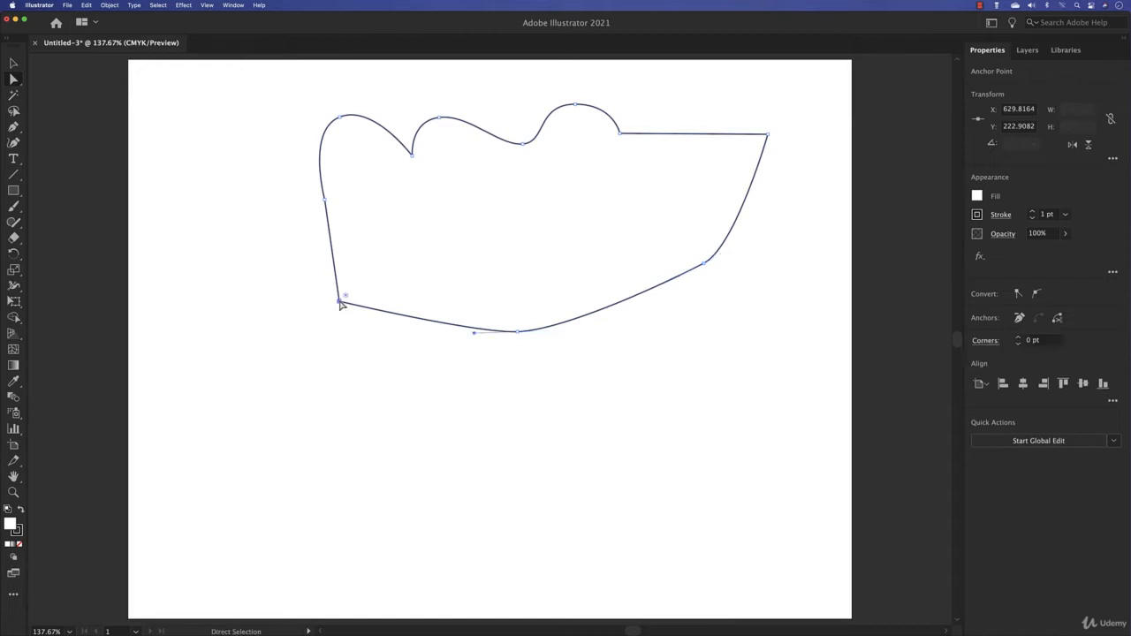
left_click(1039, 297)
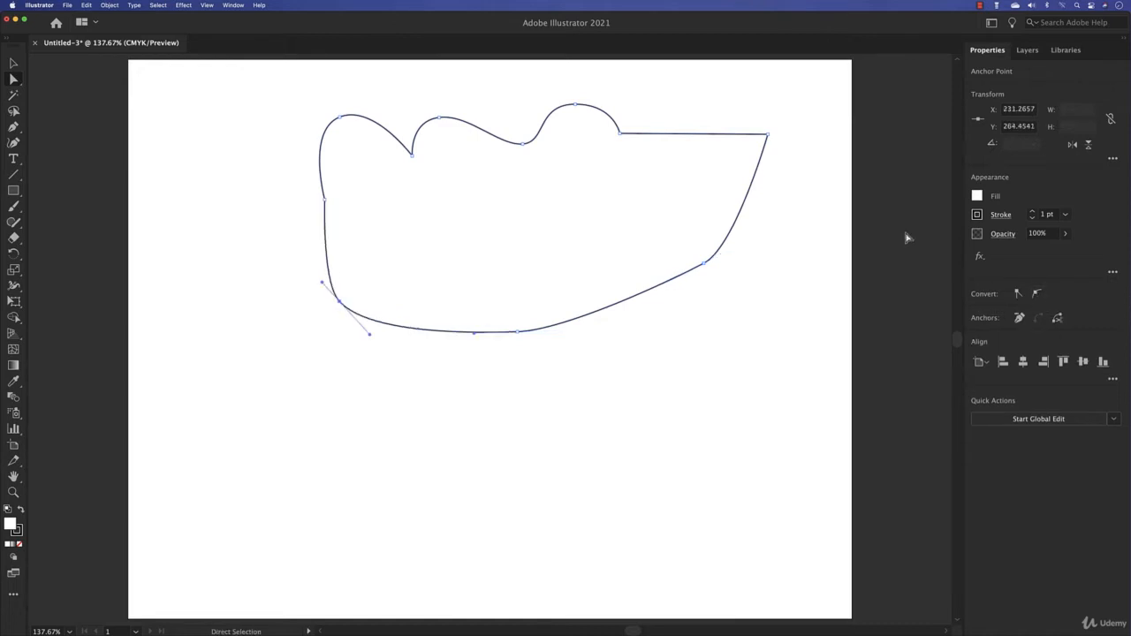
key("alt")
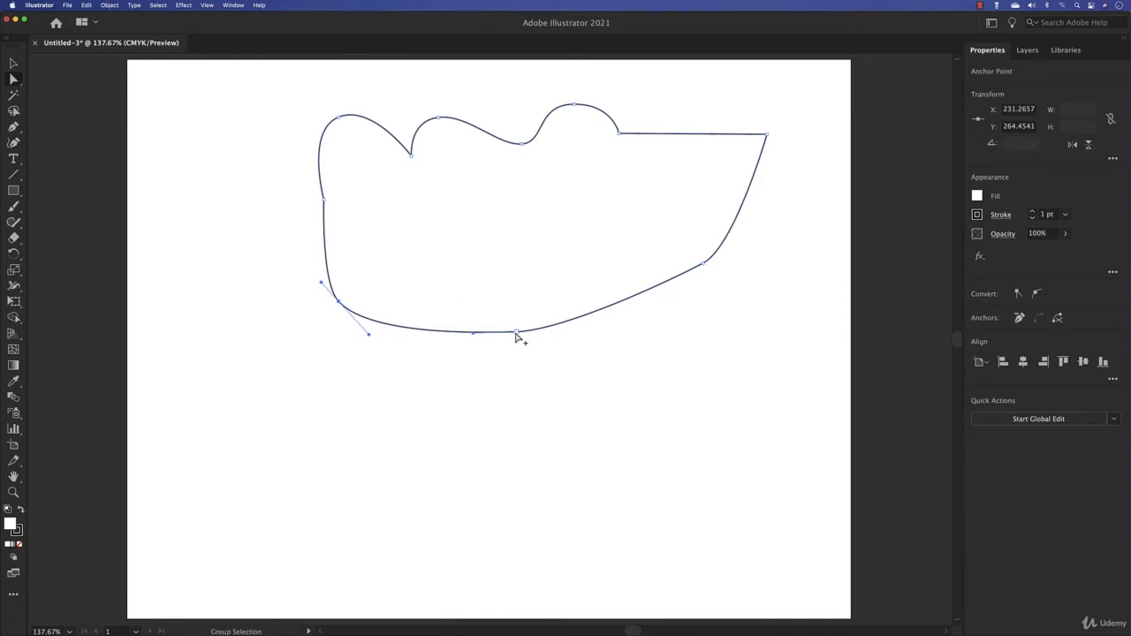
left_click_drag(517, 333, 522, 404)
key("super+z")
left_click(543, 410)
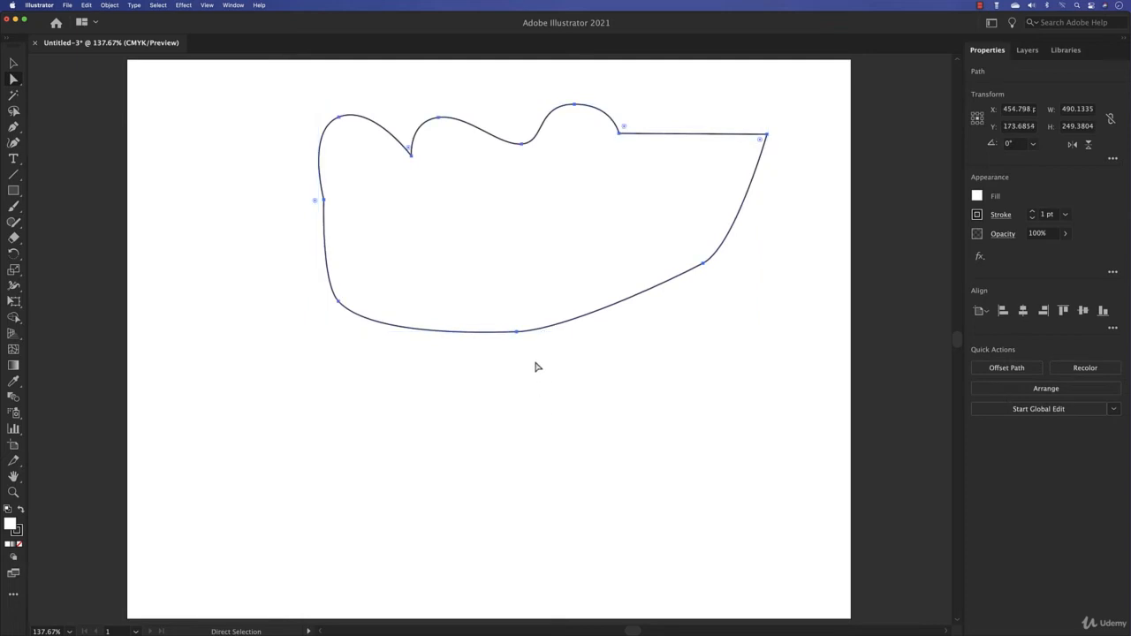
Step: Move the whole shape slightly down the artboard and convert its bottom middle anchor point to a corner
left_click(518, 333)
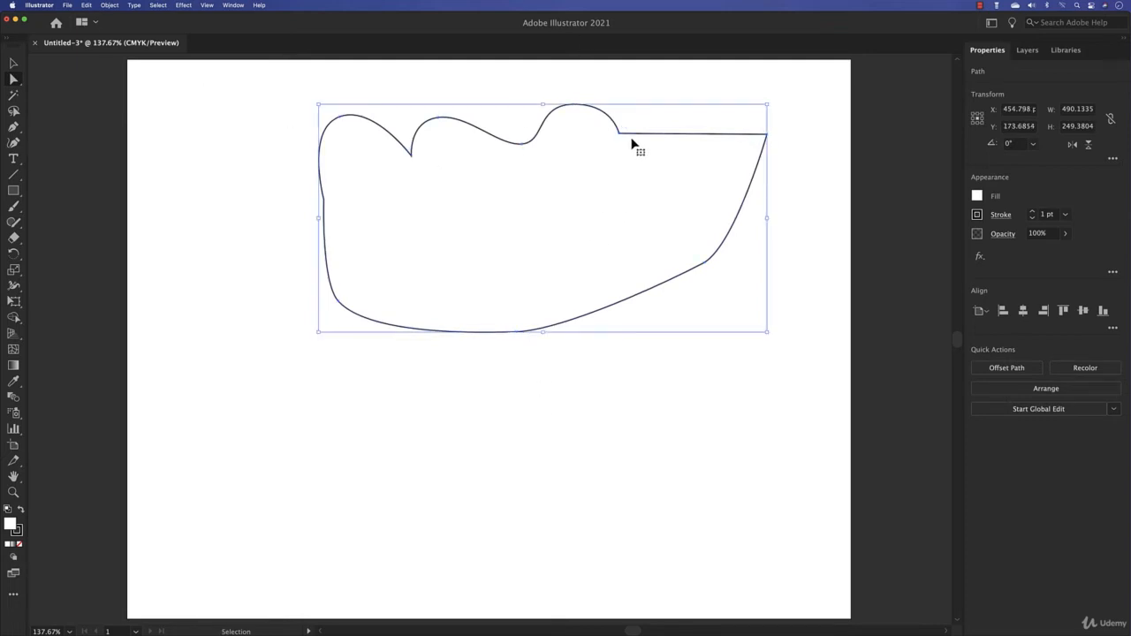
left_click_drag(633, 145, 630, 175)
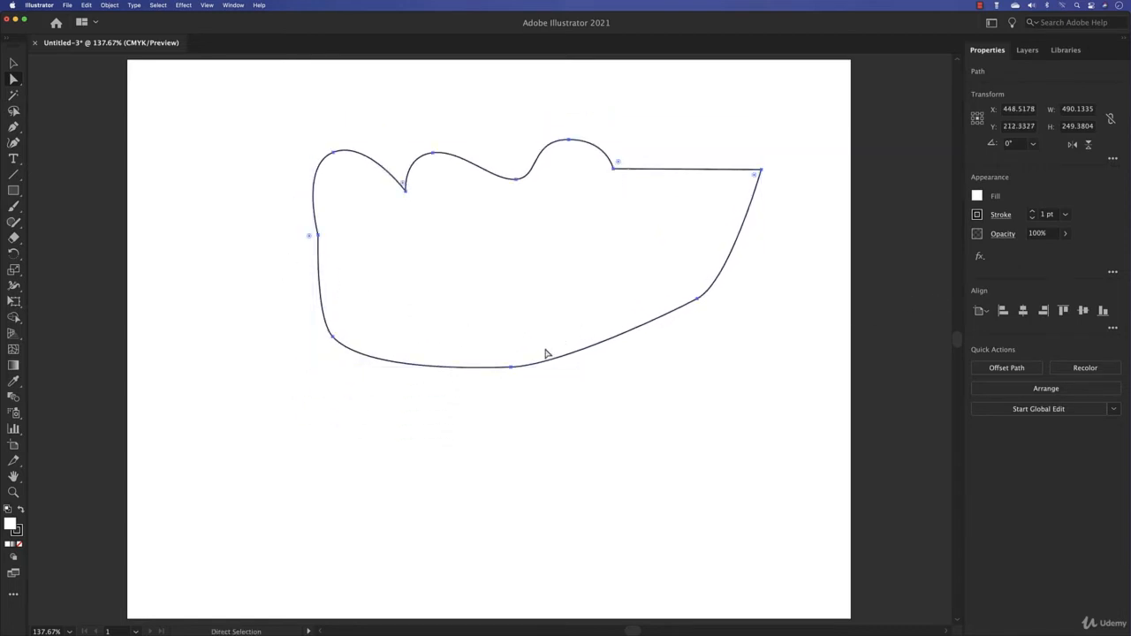
left_click(511, 369)
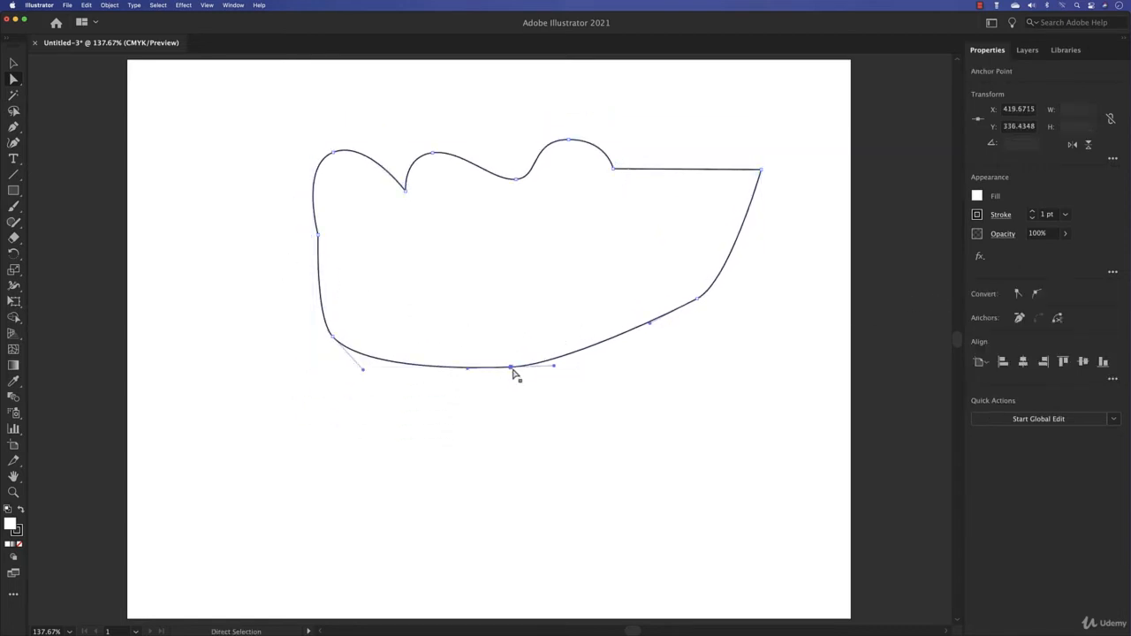
left_click(1018, 296)
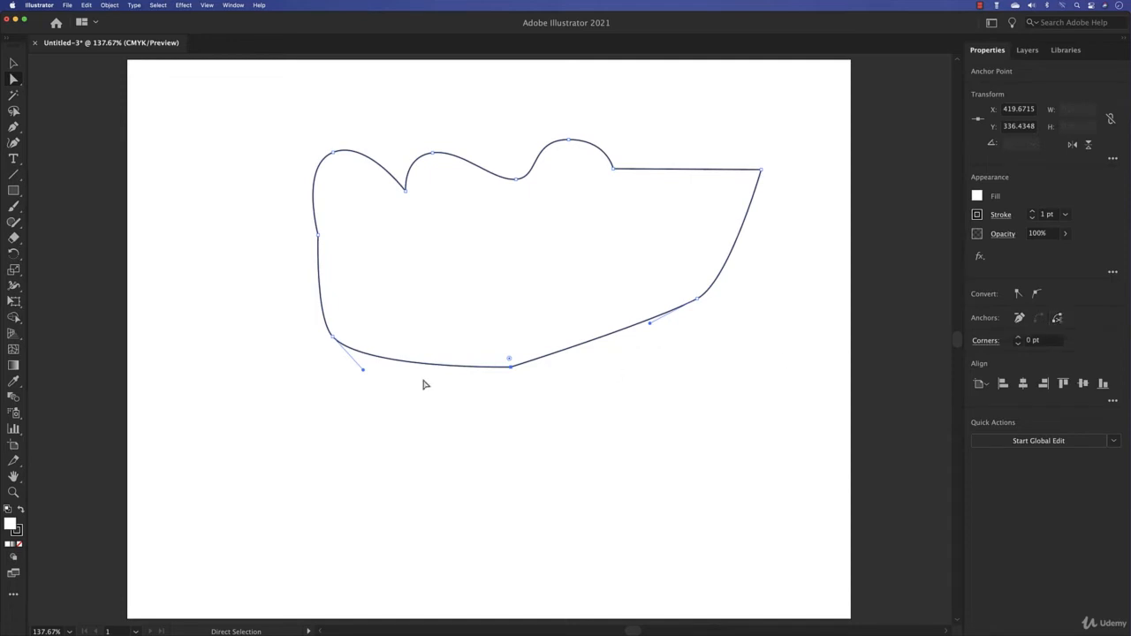
Step: Cut the path at the bottom middle anchor point and pull the two resulting end points apart
left_click(509, 375)
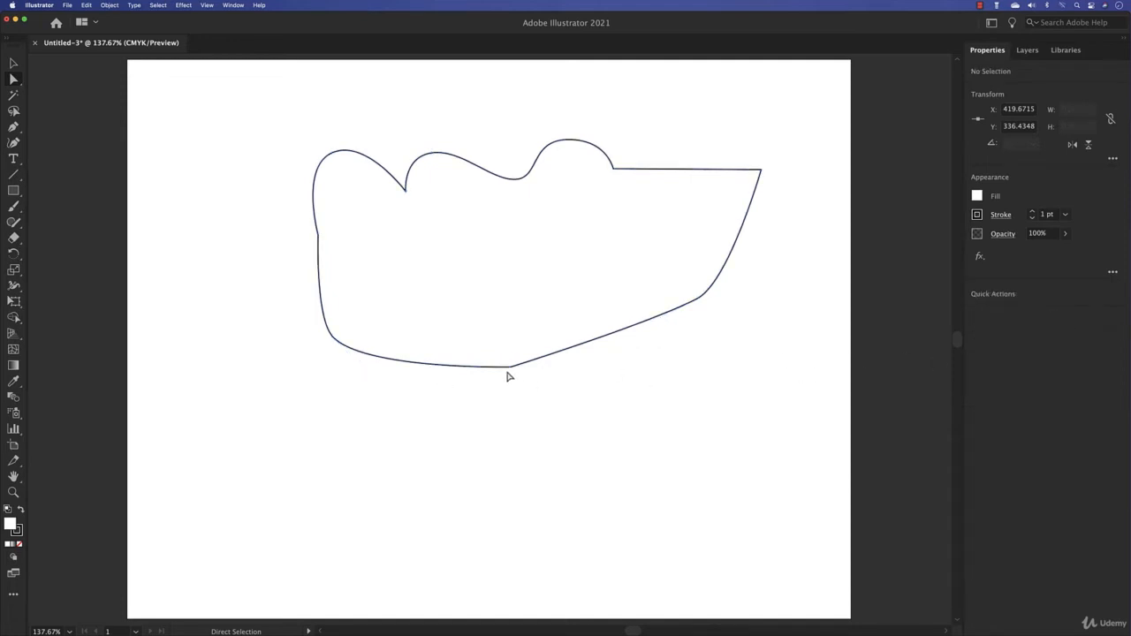
left_click(510, 367)
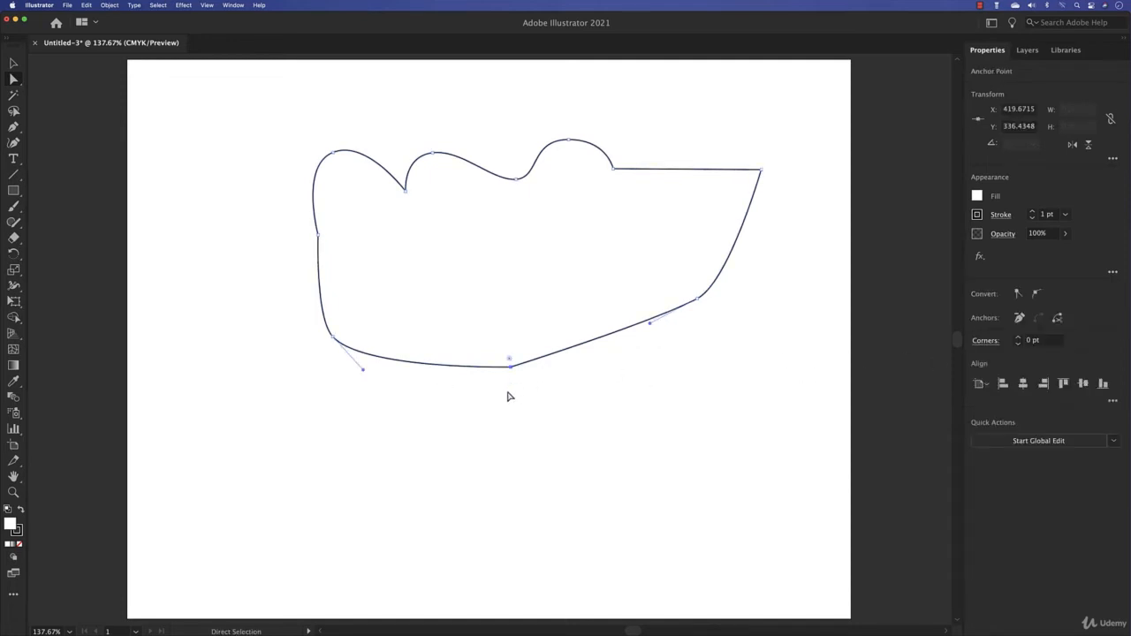
left_click(1058, 318)
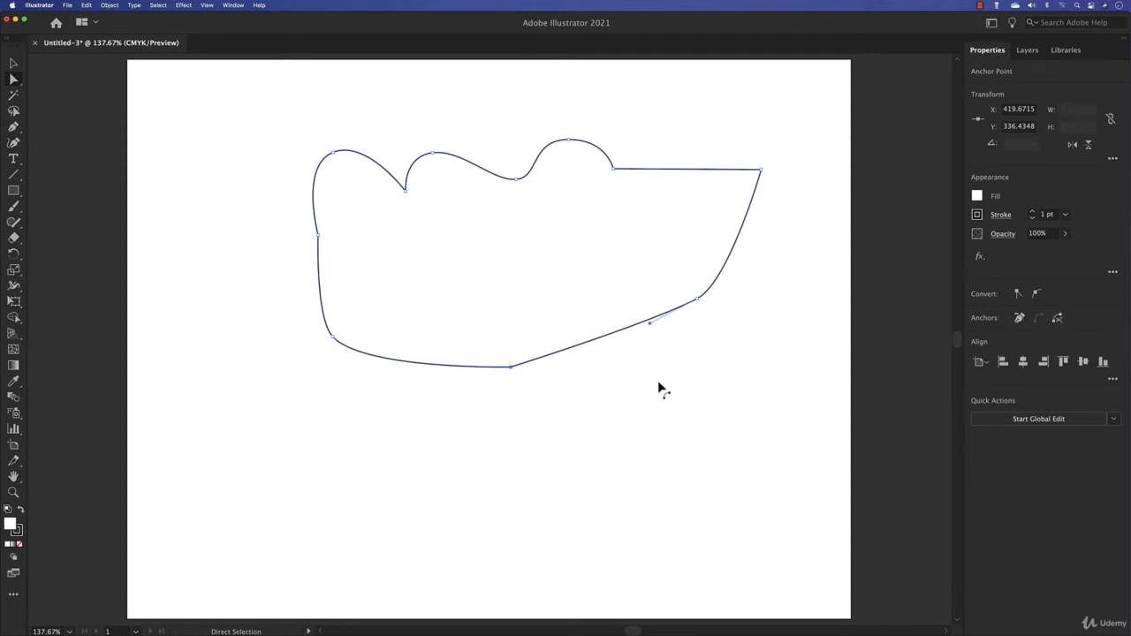
left_click_drag(511, 368, 482, 431)
left_click_drag(510, 369, 428, 302)
left_click_drag(503, 461, 440, 302)
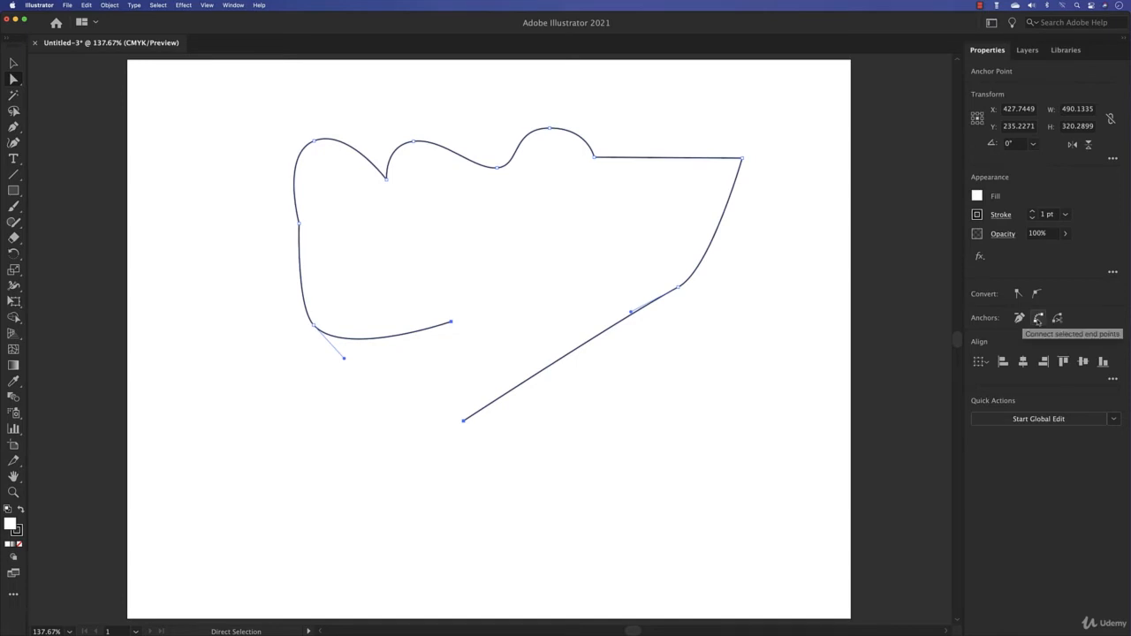
Step: Connect the two open end points with a segment and convert both of them to smooth anchor points
left_click(1039, 319)
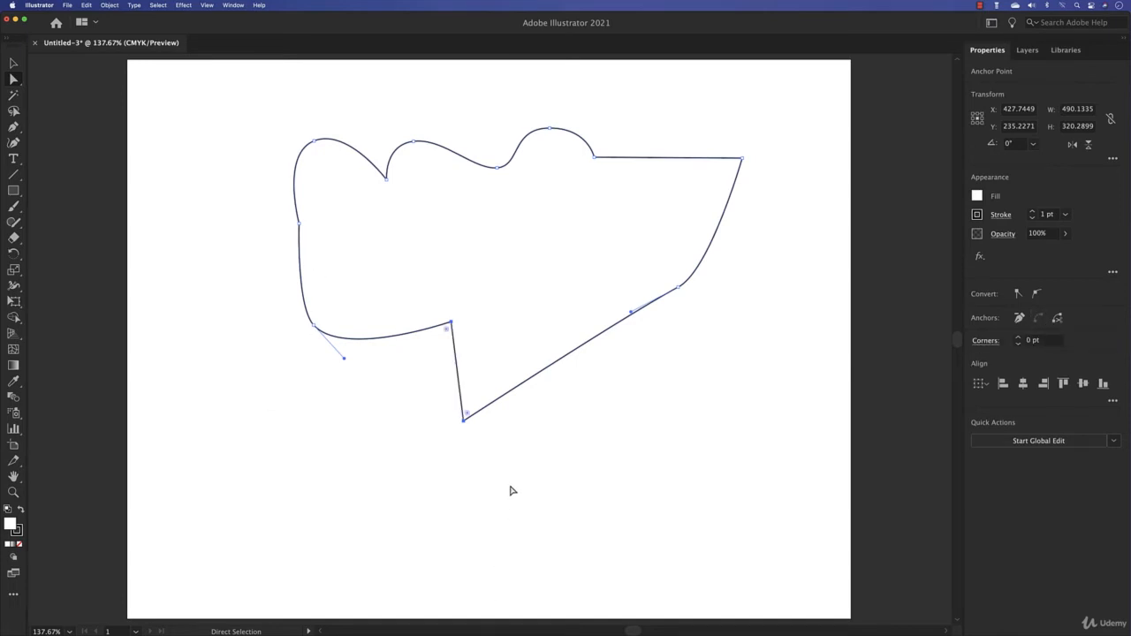
left_click(464, 421)
left_click(1037, 294)
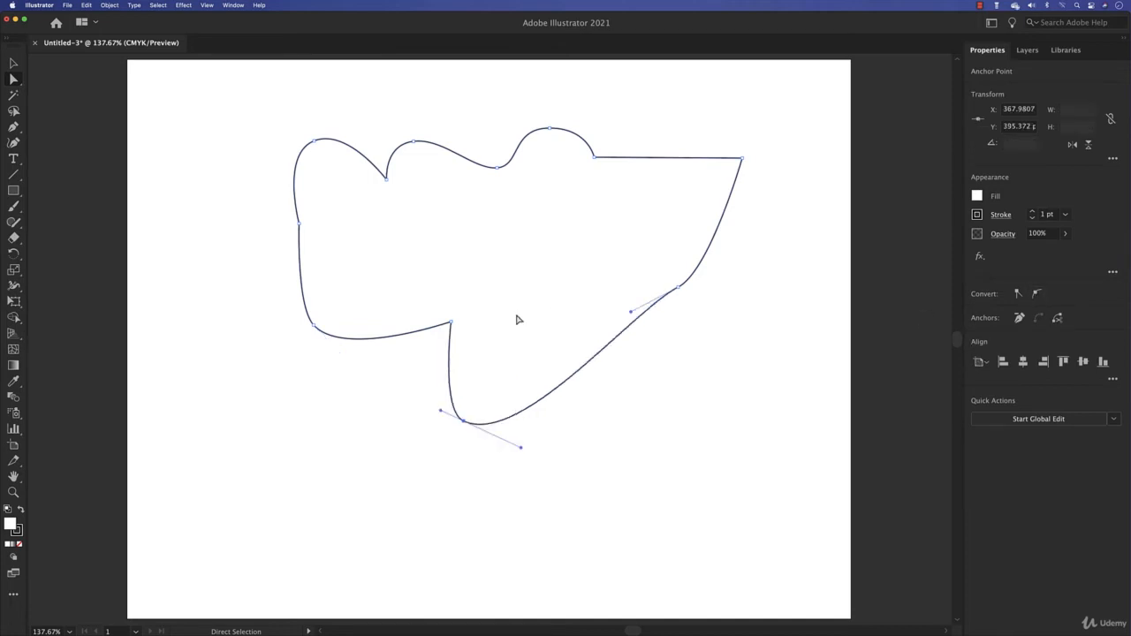
left_click(451, 325)
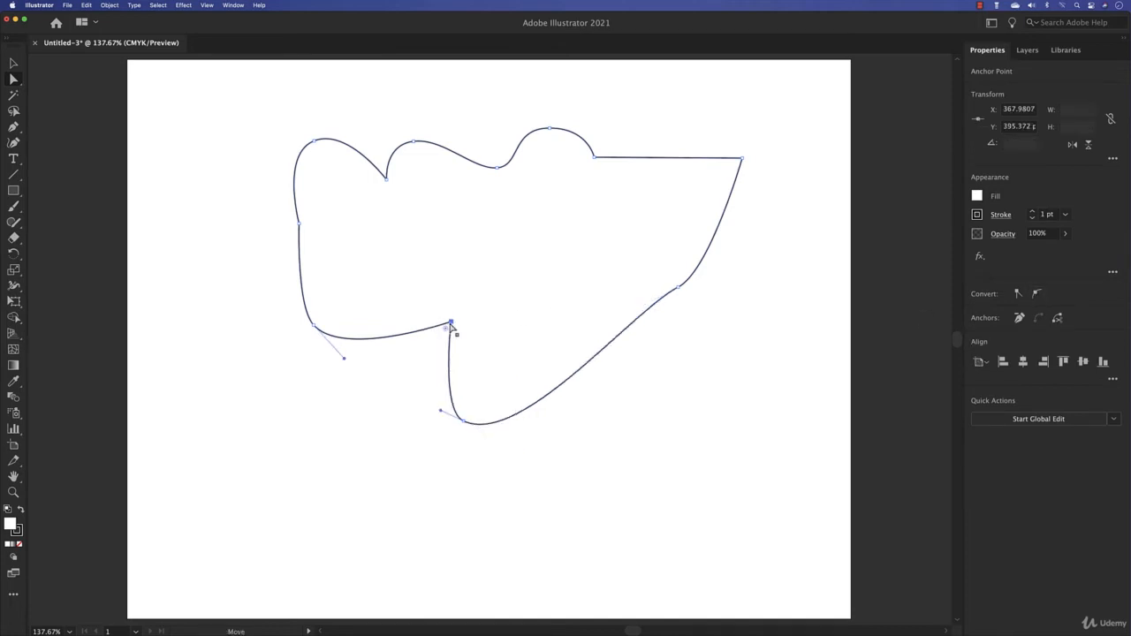
left_click(1037, 293)
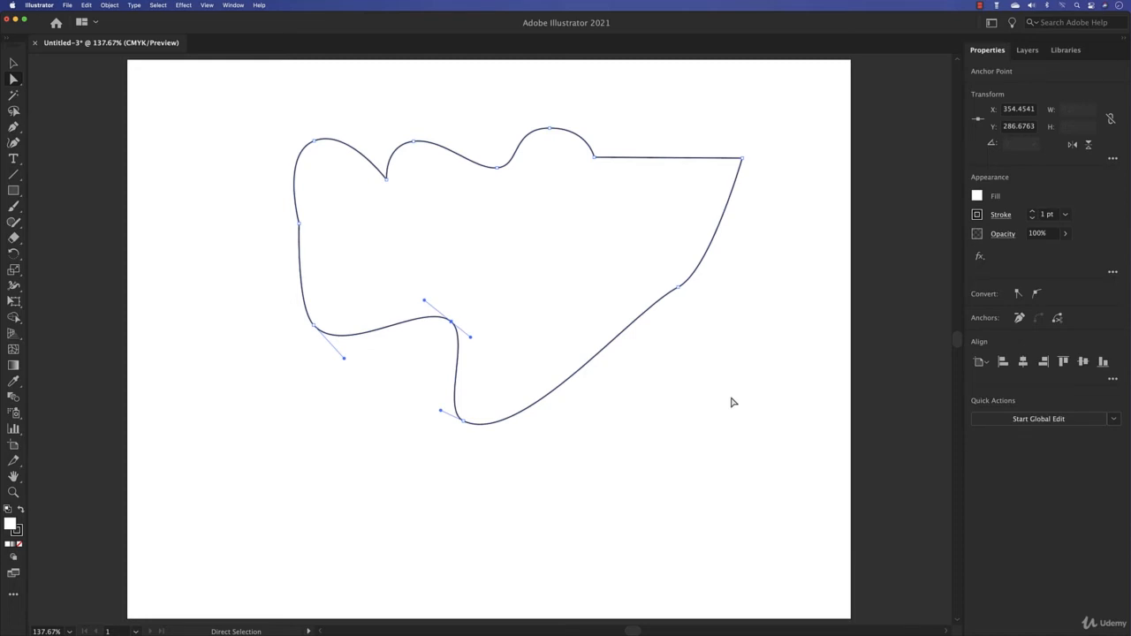
Step: Delete the lowest anchor point of the shape to open up its lower edge
left_click(555, 423)
left_click(460, 425)
key("Delete")
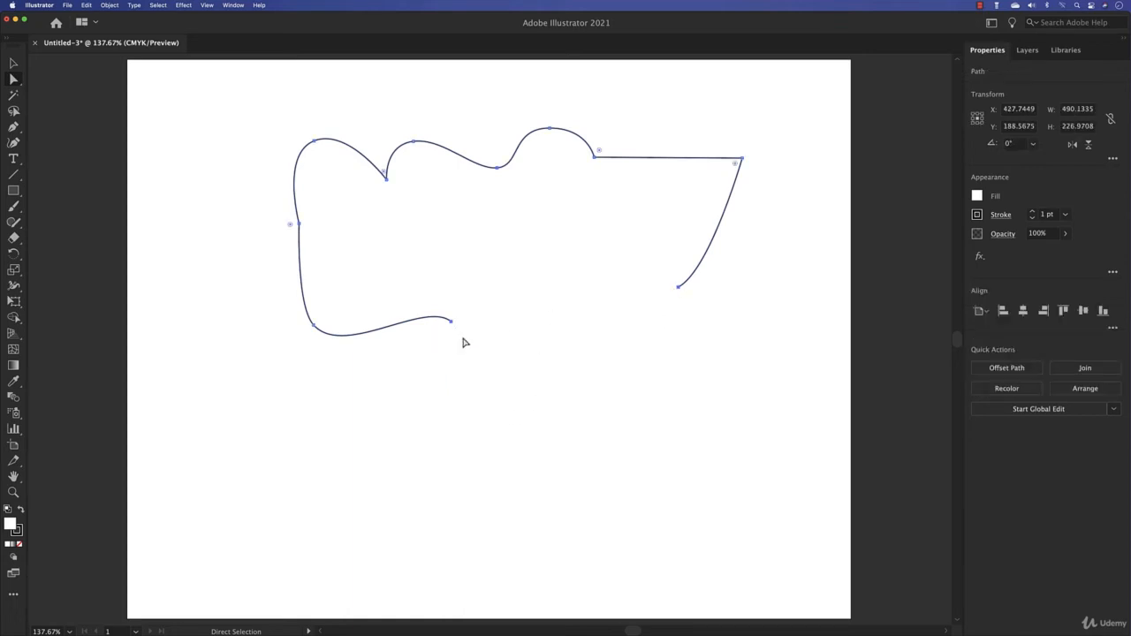
Step: Undo the last anchor deletion and remove the shape's lowest anchor point while keeping the path closed
key("super+z")
key("super+z")
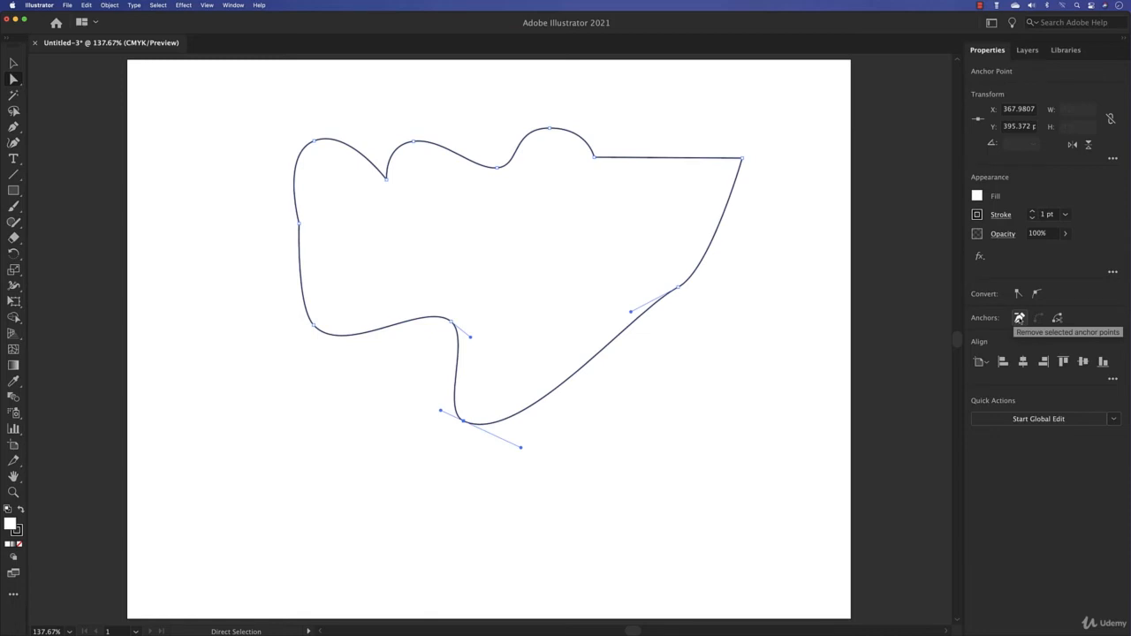
left_click(1019, 318)
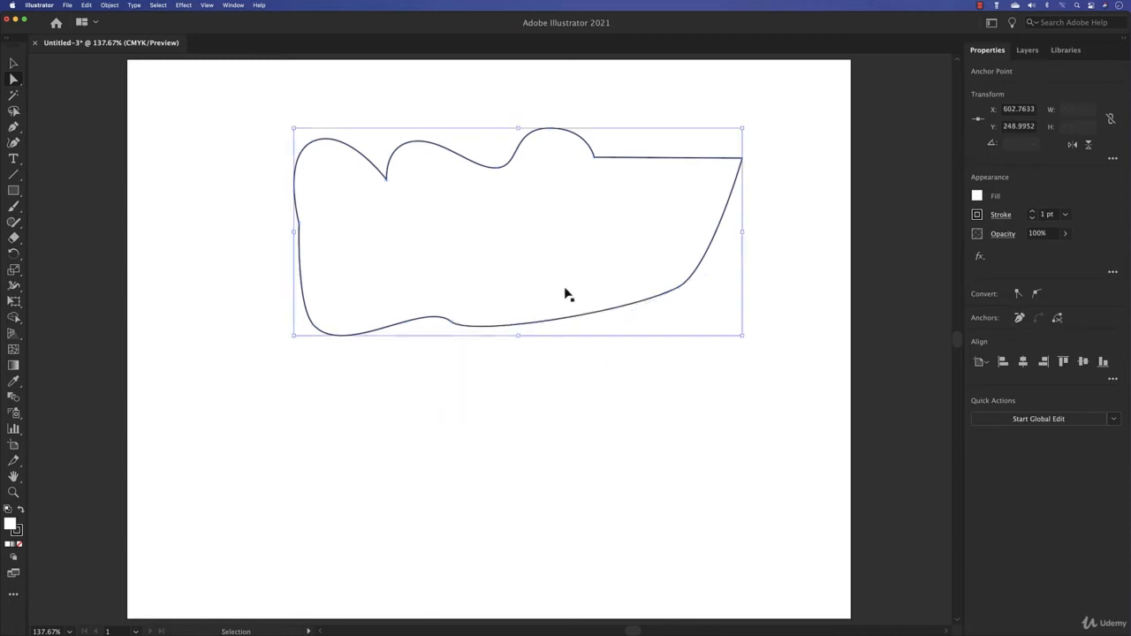
Step: Restore the lowest anchor point and try deleting it together with its adjoining segments
key("super+z")
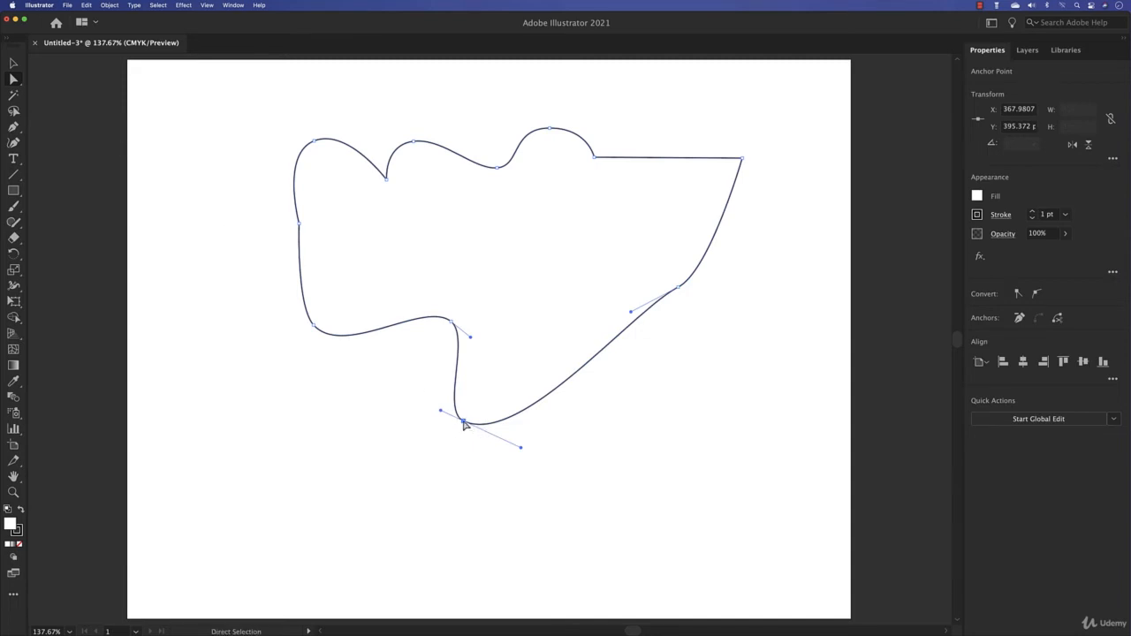
key("Delete")
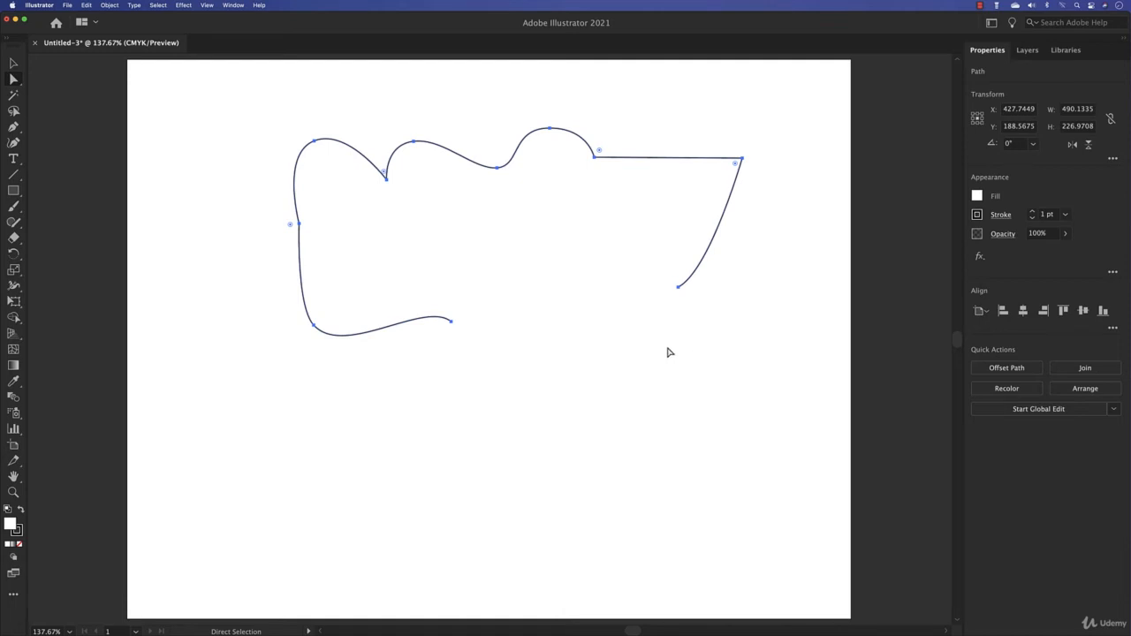
key("super+z")
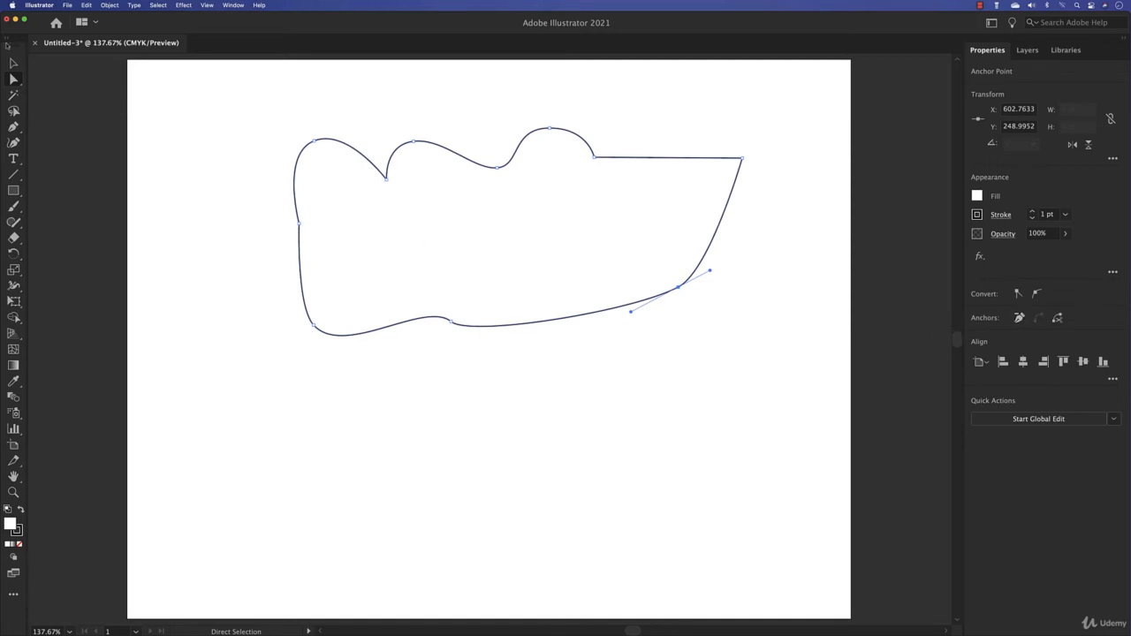
Step: Delete the whole shape to clear the artboard
key("v")
left_click_drag(237, 116, 564, 338)
key("Delete")
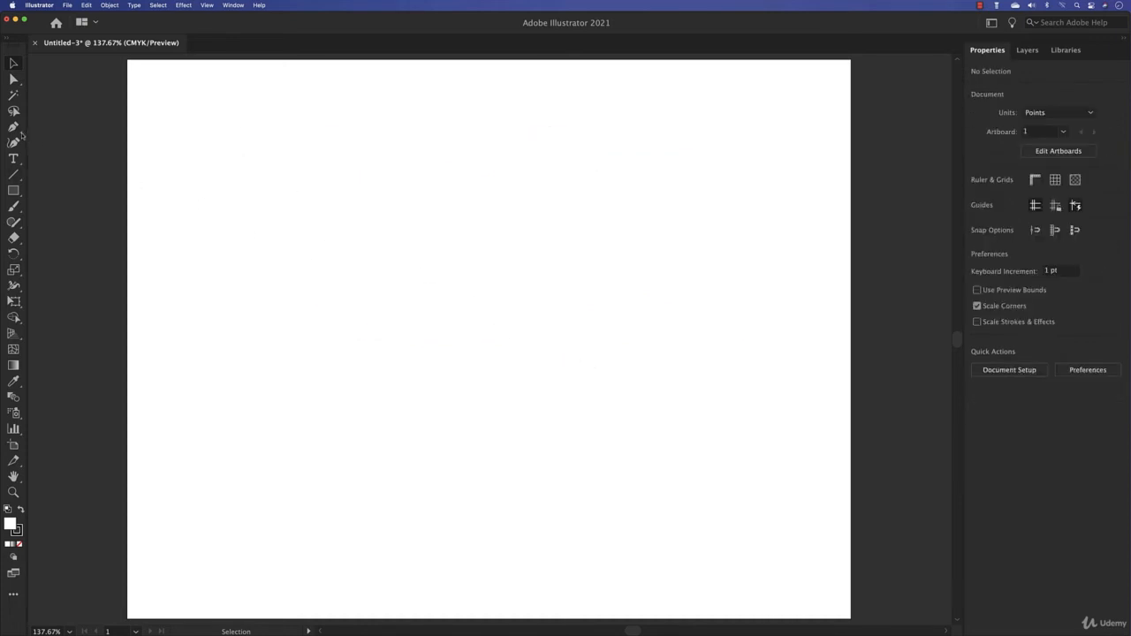
Step: Draw a closed four-point oval about 246 by 218 pt with the Curvature tool
left_click(14, 142)
left_click(319, 238)
left_click(497, 215)
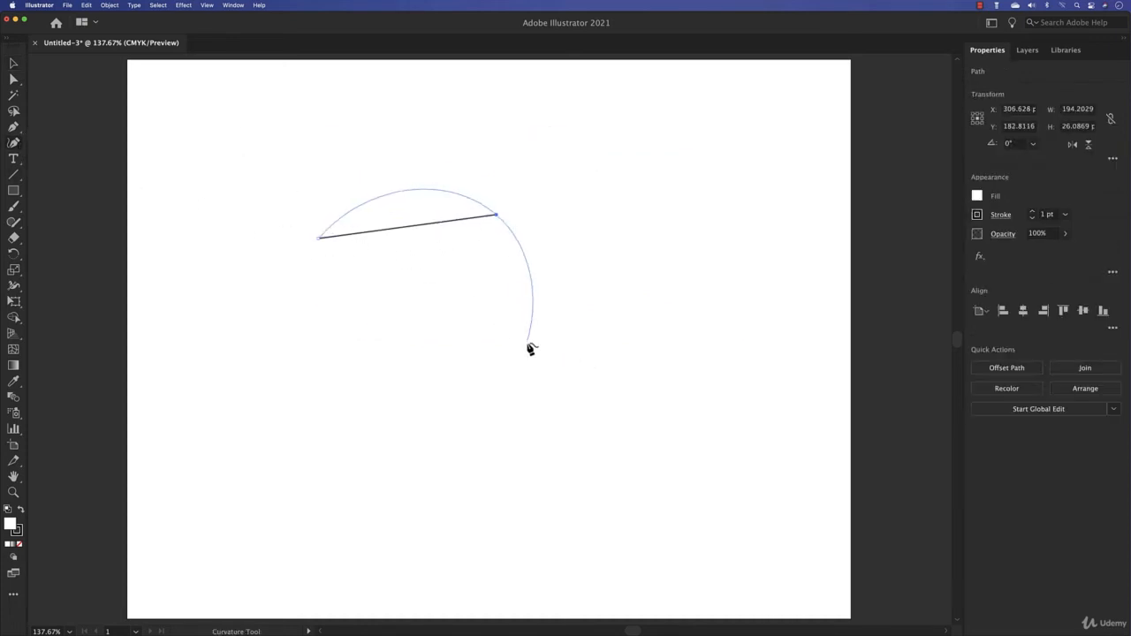
left_click(528, 344)
left_click(401, 382)
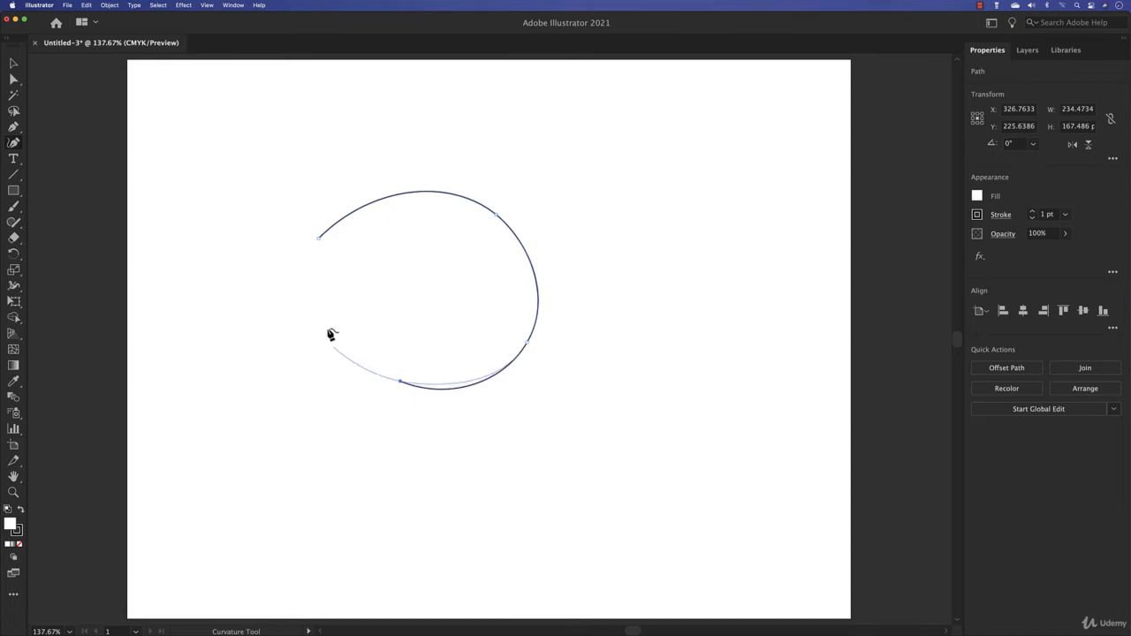
left_click(319, 239)
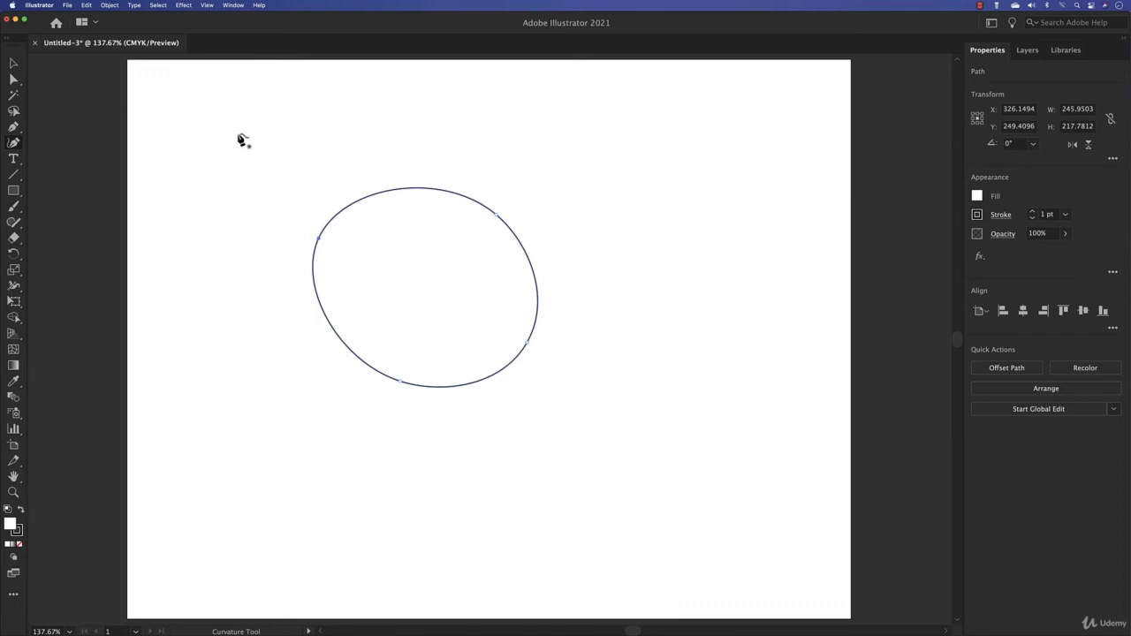
Step: Convert the oval's upper-left anchor point to a corner and back to a smooth point
left_click(14, 79)
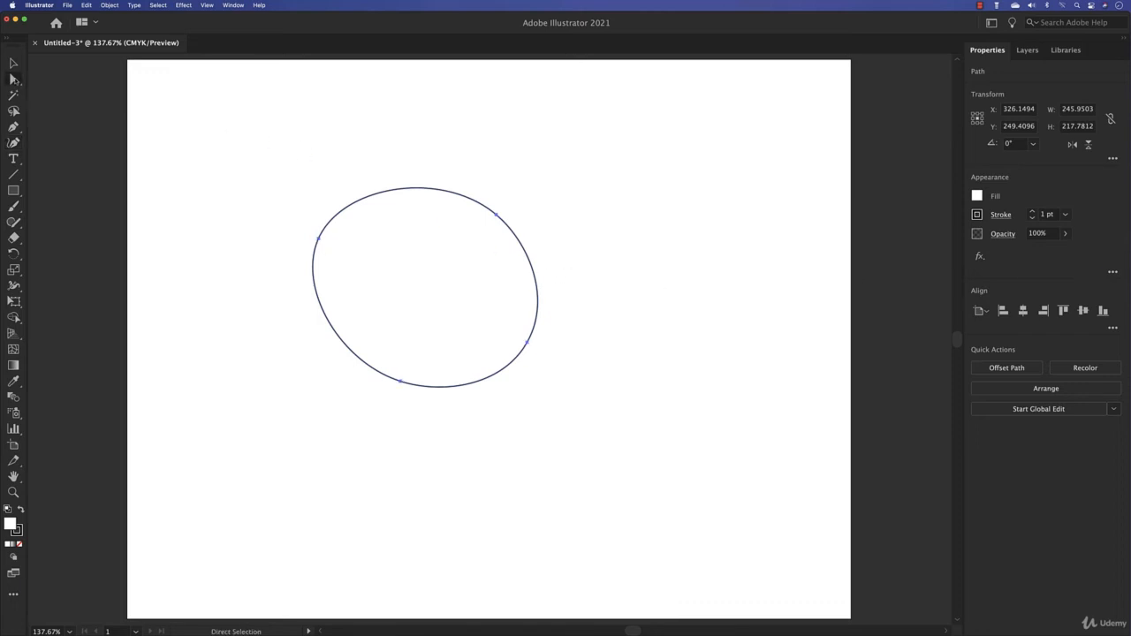
left_click(319, 238)
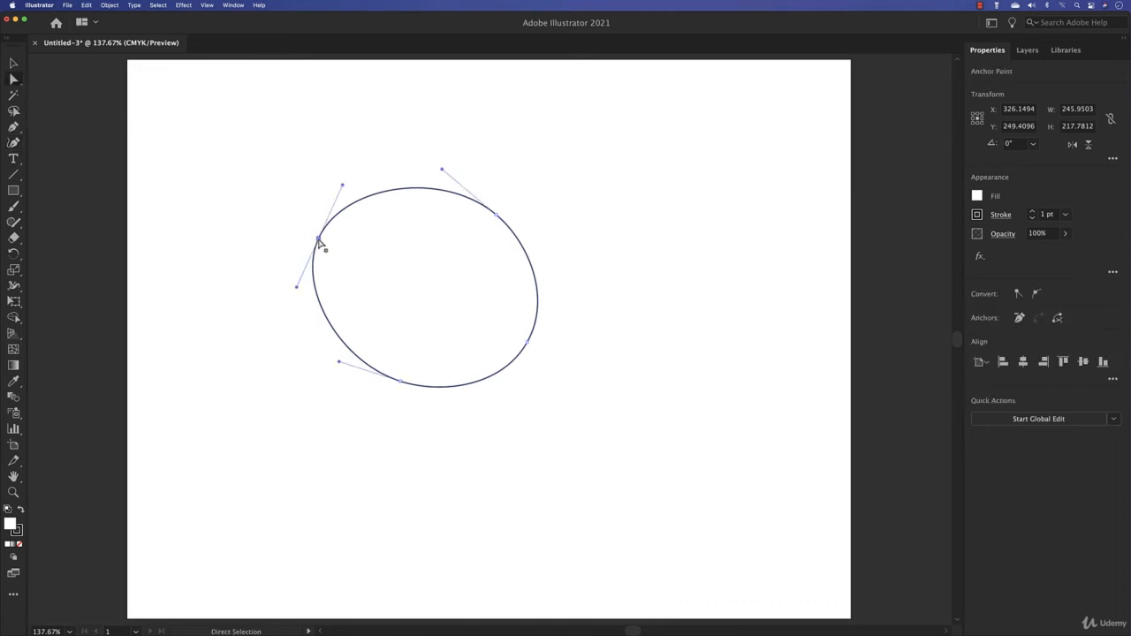
left_click(1037, 292)
mouse_move(326, 243)
left_mouse_down()
mouse_move(366, 260)
mouse_move(315, 236)
left_mouse_up()
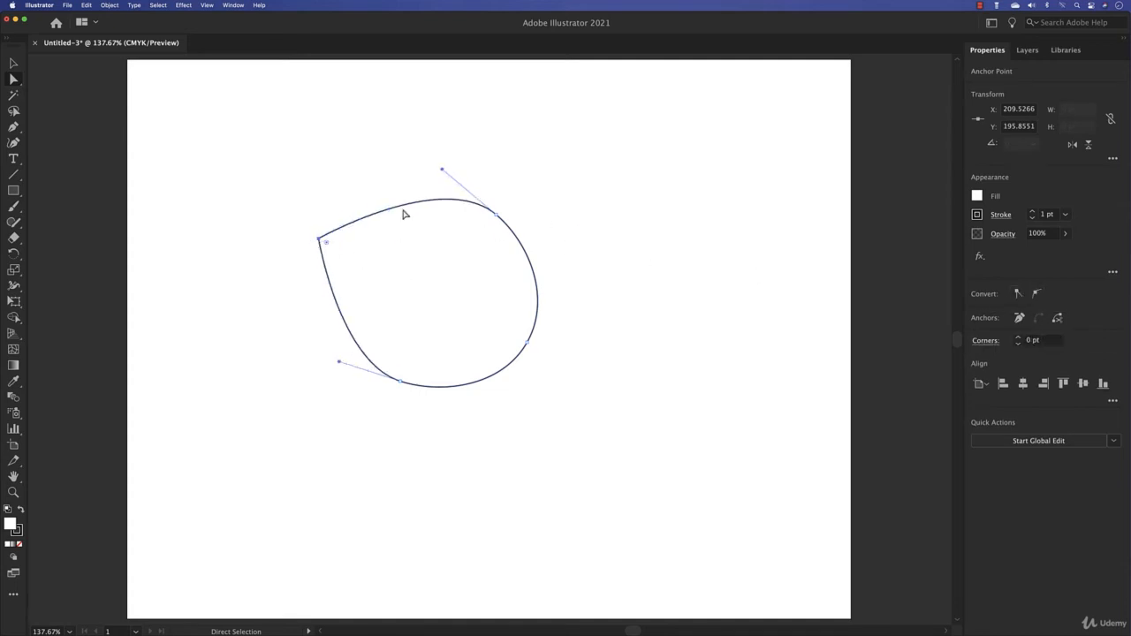
left_click(320, 240)
left_click(1040, 295)
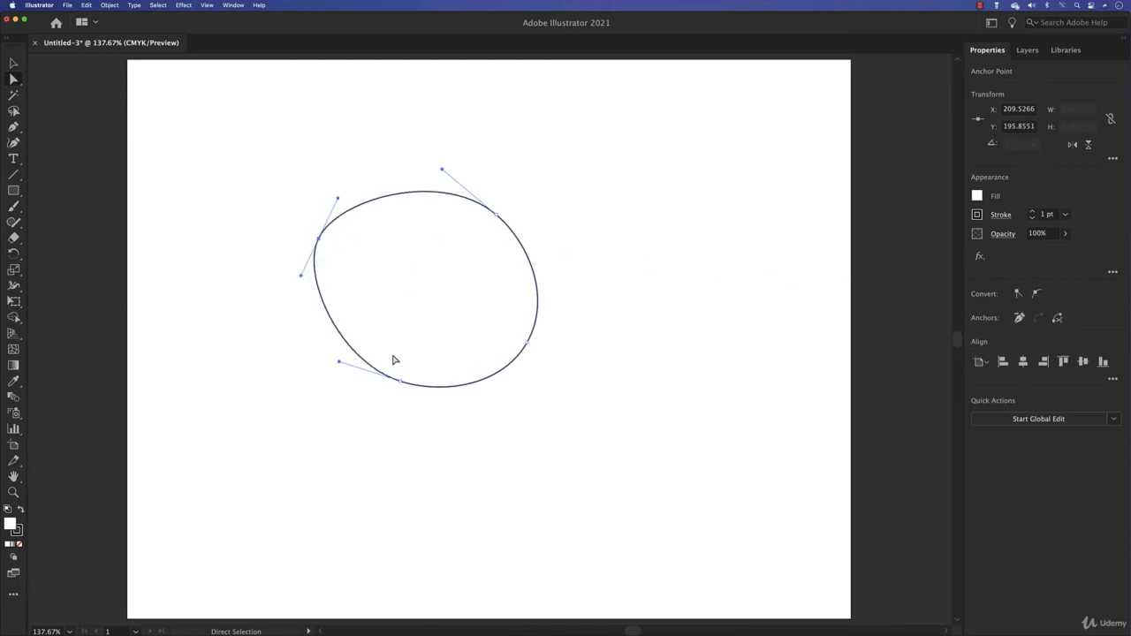
Step: Remove the oval's bottom anchor point while keeping the path closed
left_click(400, 383)
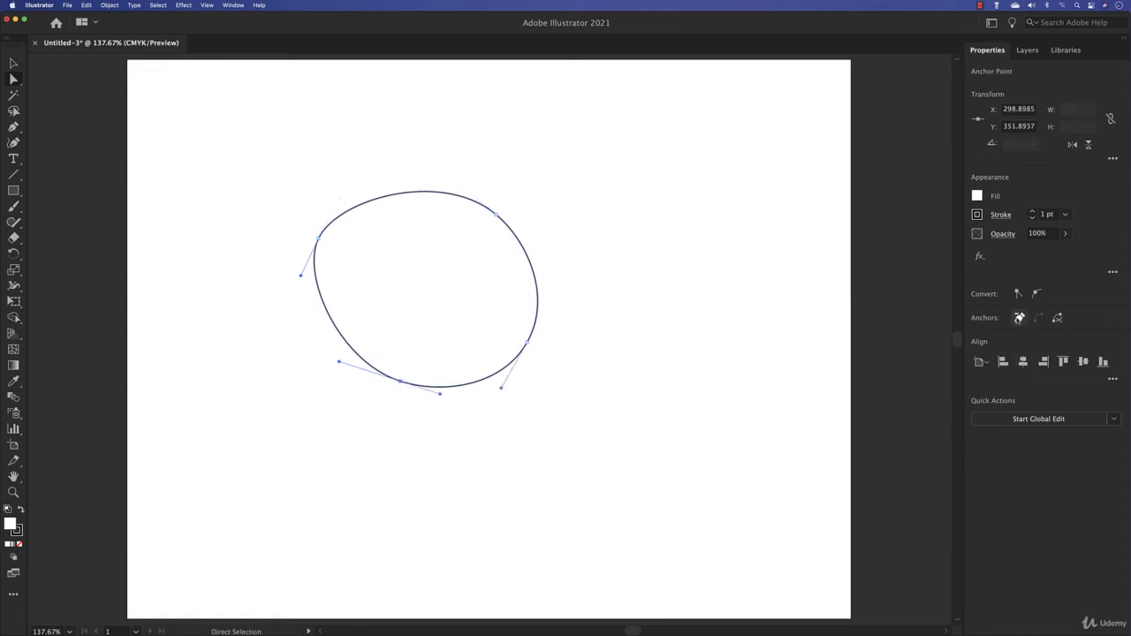
left_click(1020, 318)
key("super+z")
key("super+shift+z")
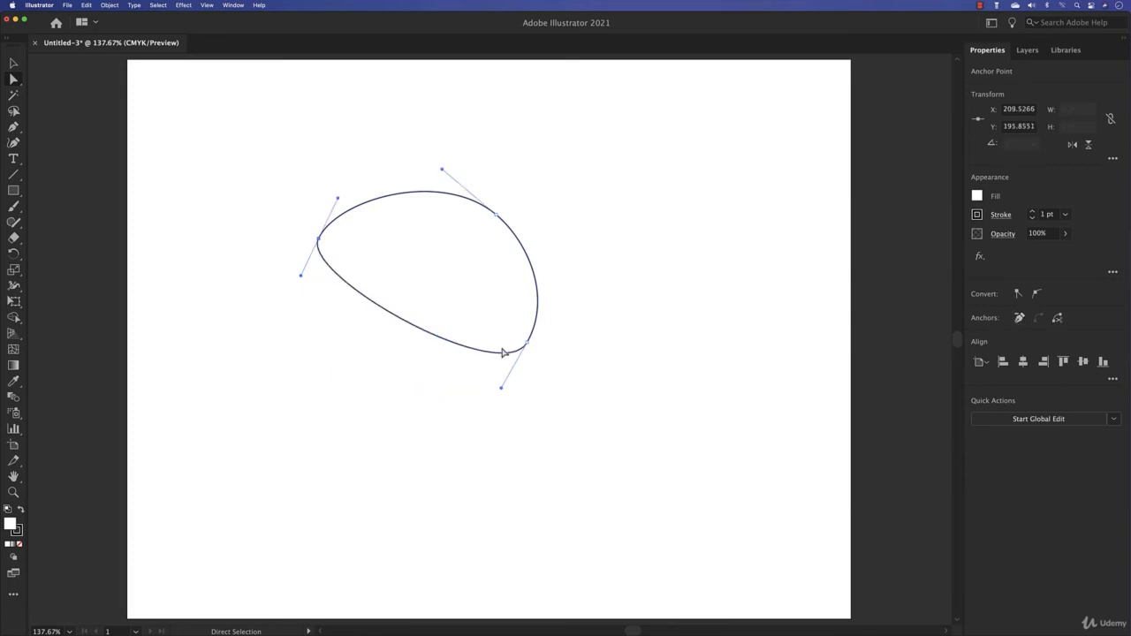
Step: Cut the path at its lower-right anchor point and move the two resulting end points apart
left_click(528, 344)
left_click(1058, 317)
left_click_drag(528, 345, 435, 416)
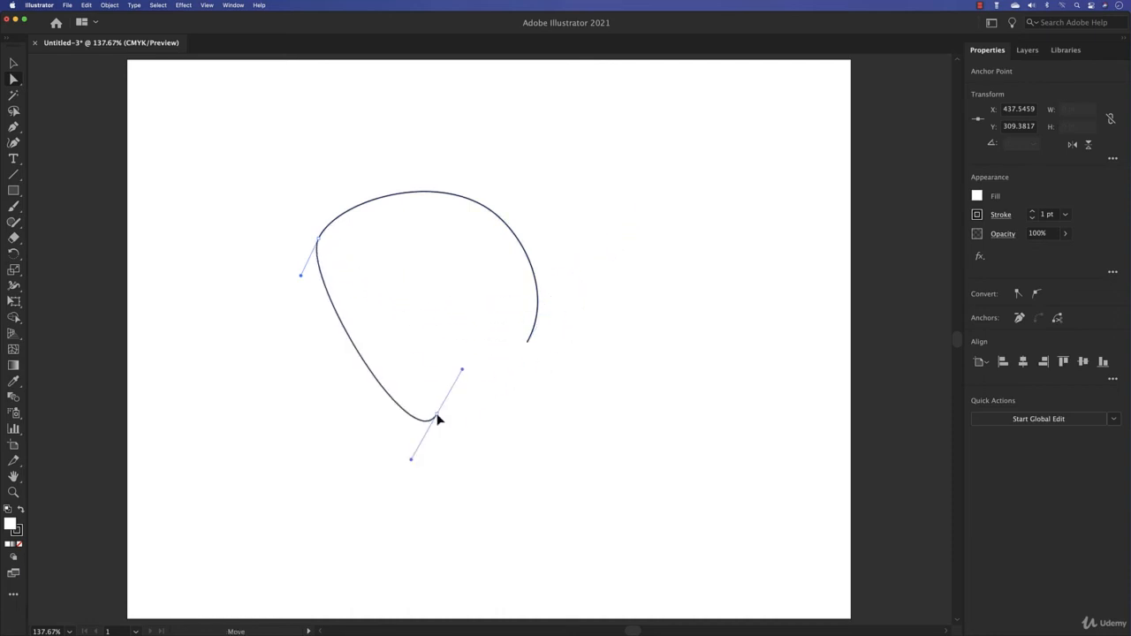
left_click_drag(527, 344, 556, 337)
Step: Deselect the end point and delete the entire open path
key("super+shift+a")
key("v")
left_click_drag(221, 159, 665, 412)
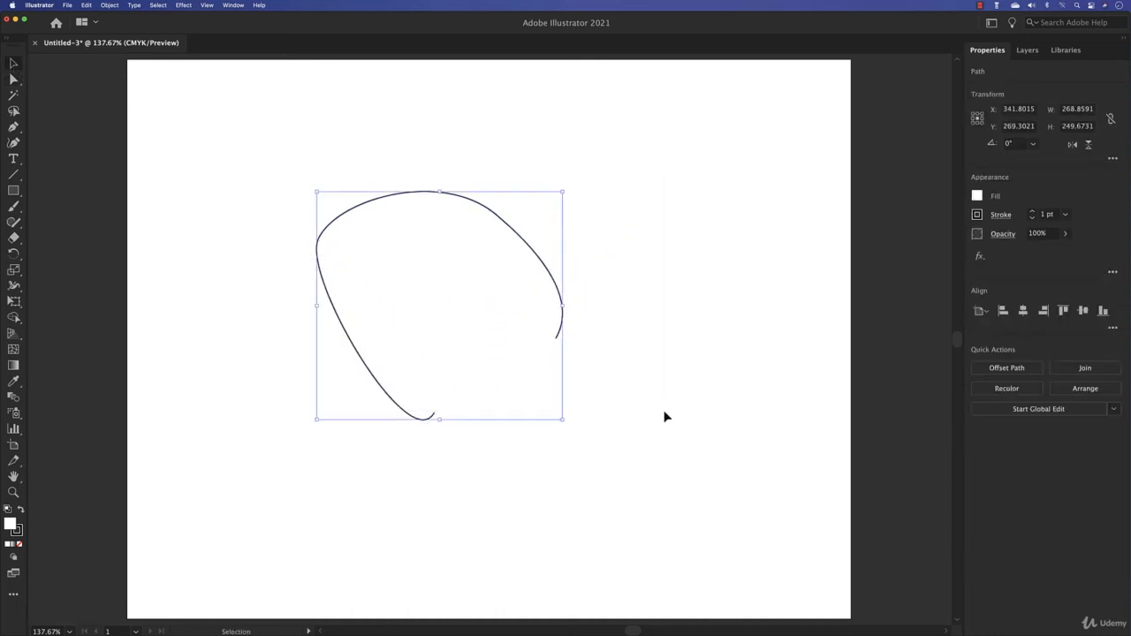
key("Delete")
Step: Draw a square about 161 pt wide and convert its upper-left and lower-right anchor points to smooth
left_click(13, 191)
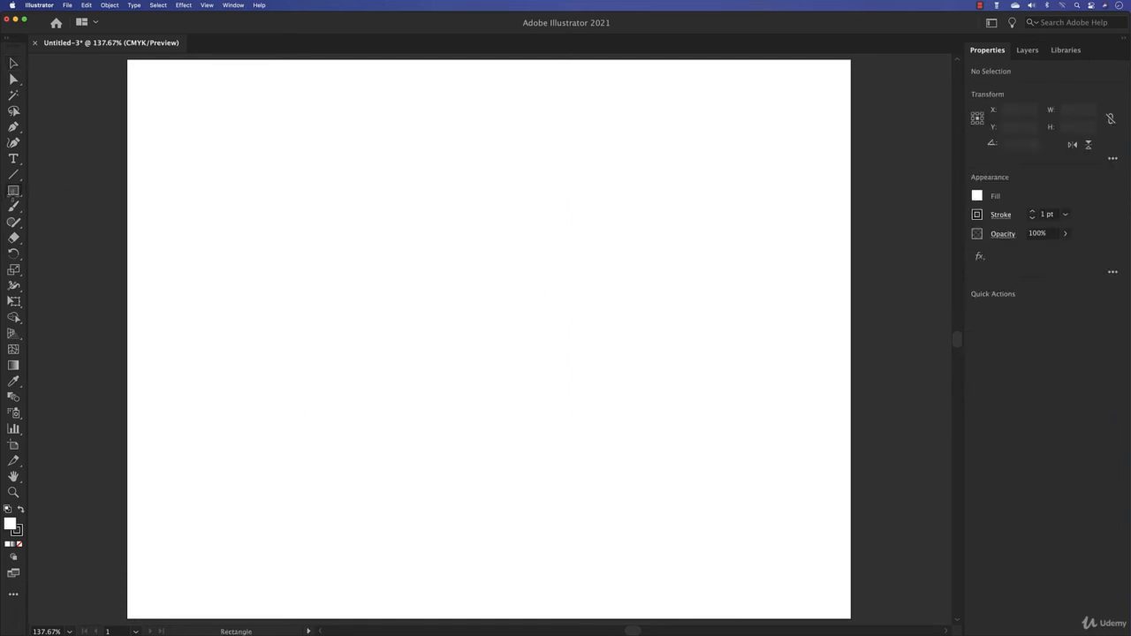
left_click_drag(391, 235, 539, 366)
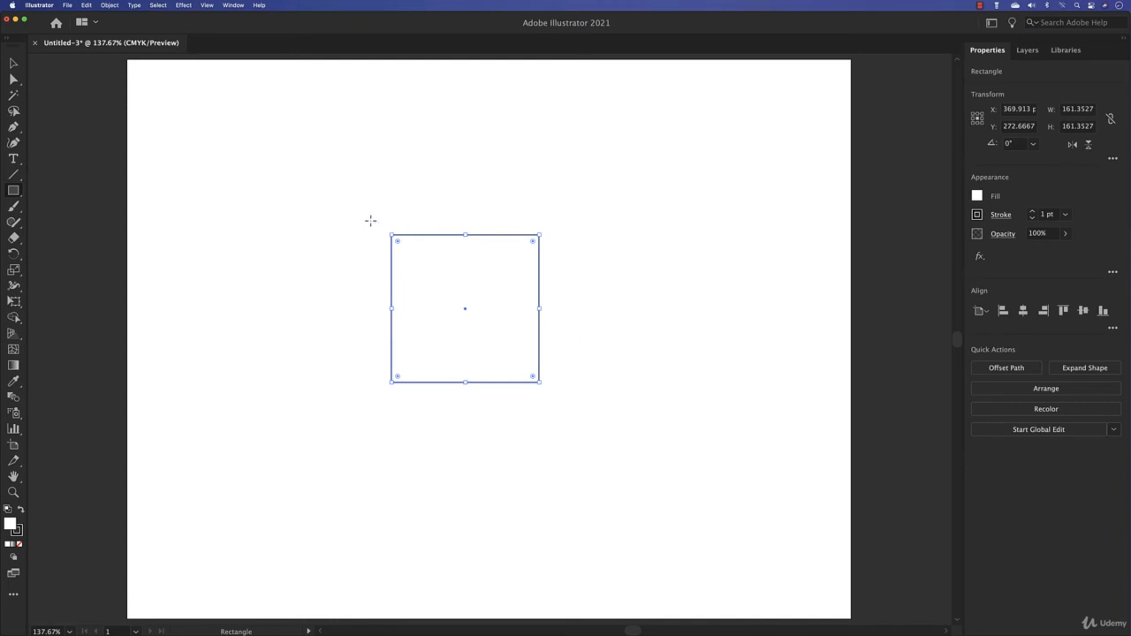
left_click(13, 79)
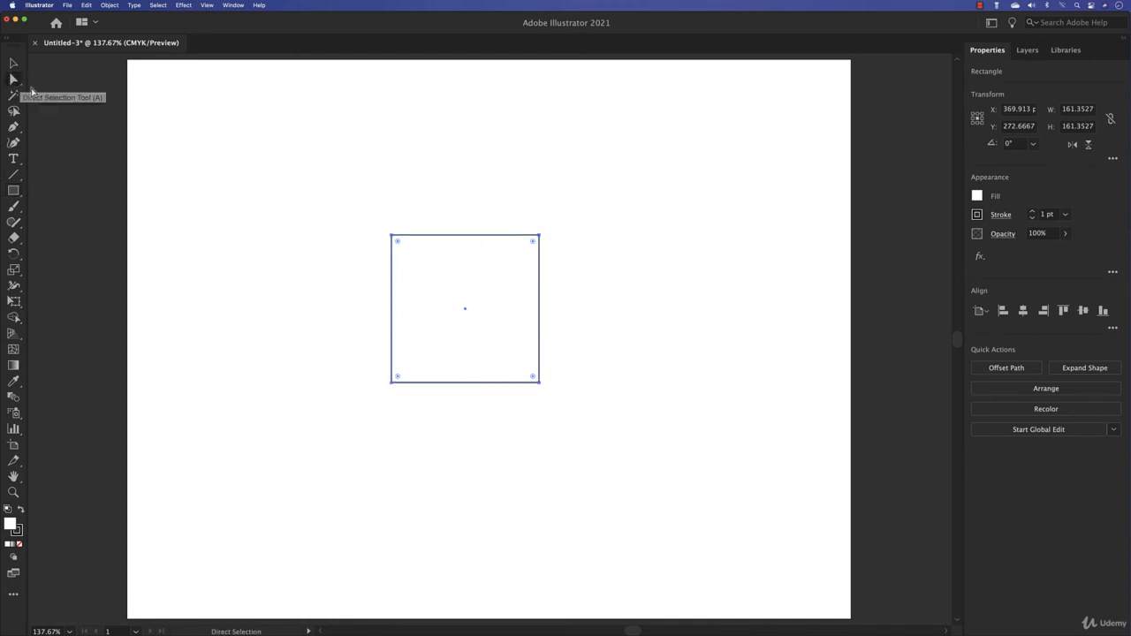
left_click(392, 237)
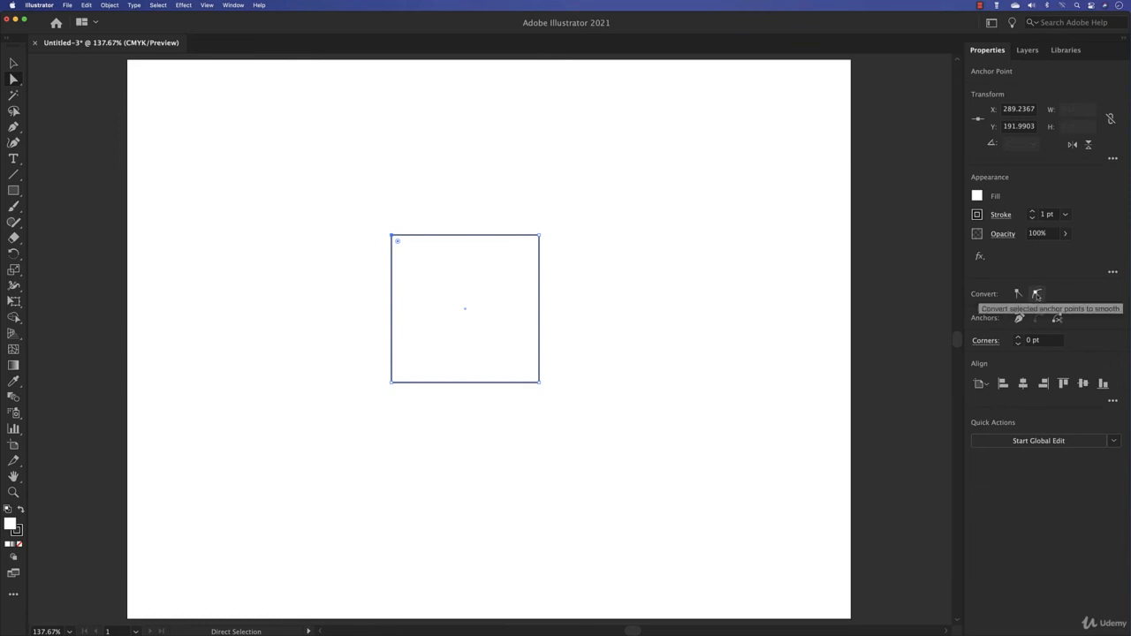
left_click(1037, 295)
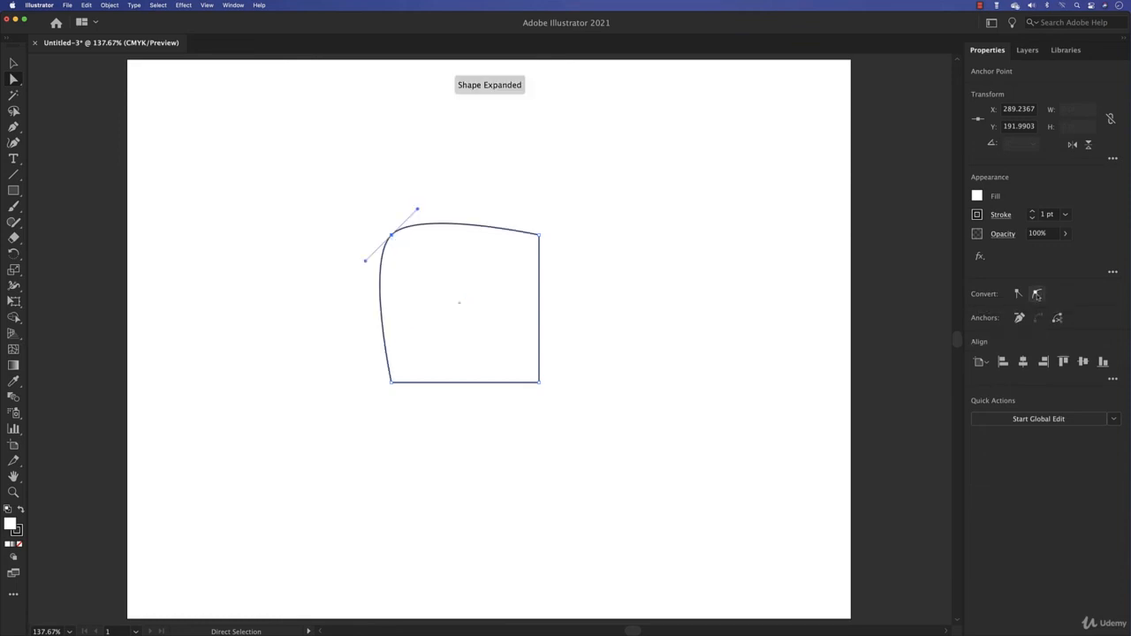
left_click(539, 384)
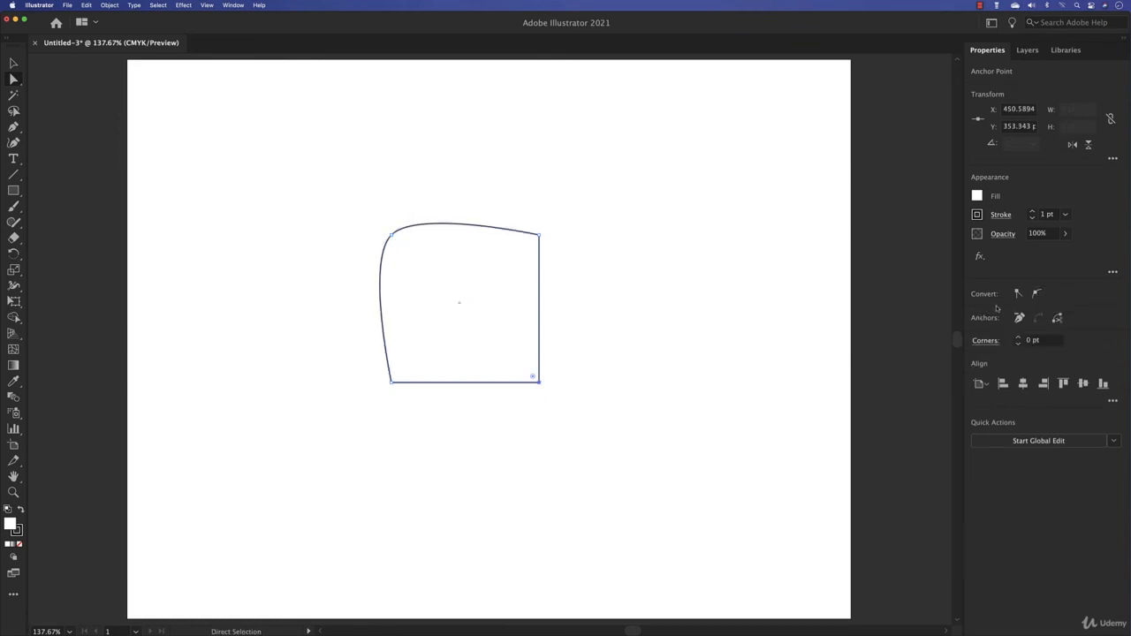
left_click(1038, 295)
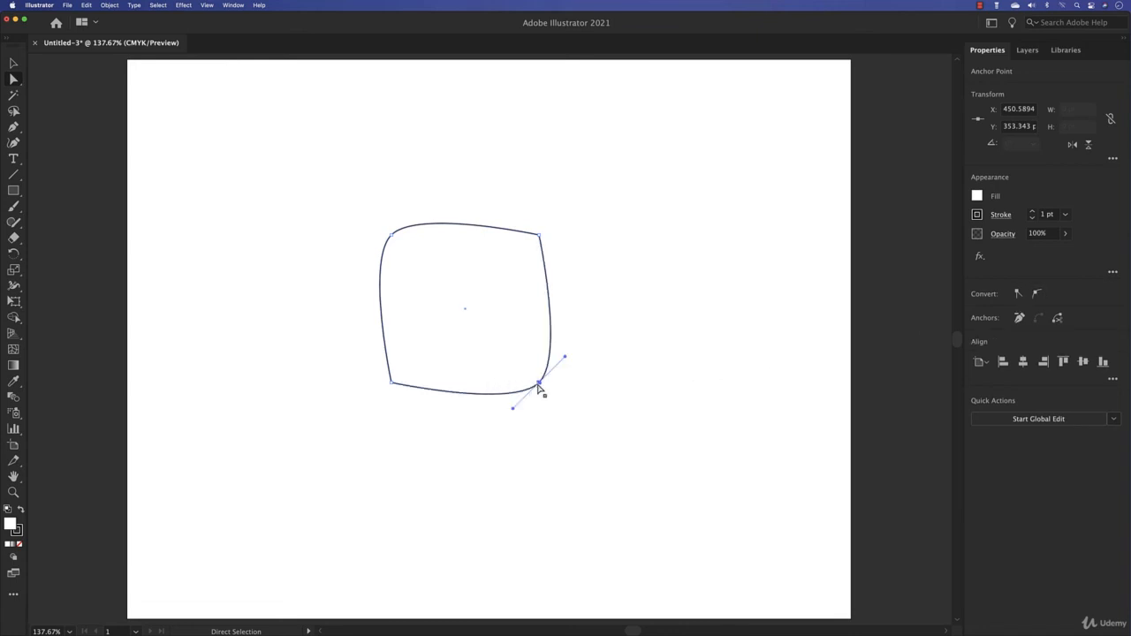
Step: Move both smooth anchor points inward to form a leaf and lengthen the upper-left point's lower handle
left_click_drag(538, 383, 495, 334)
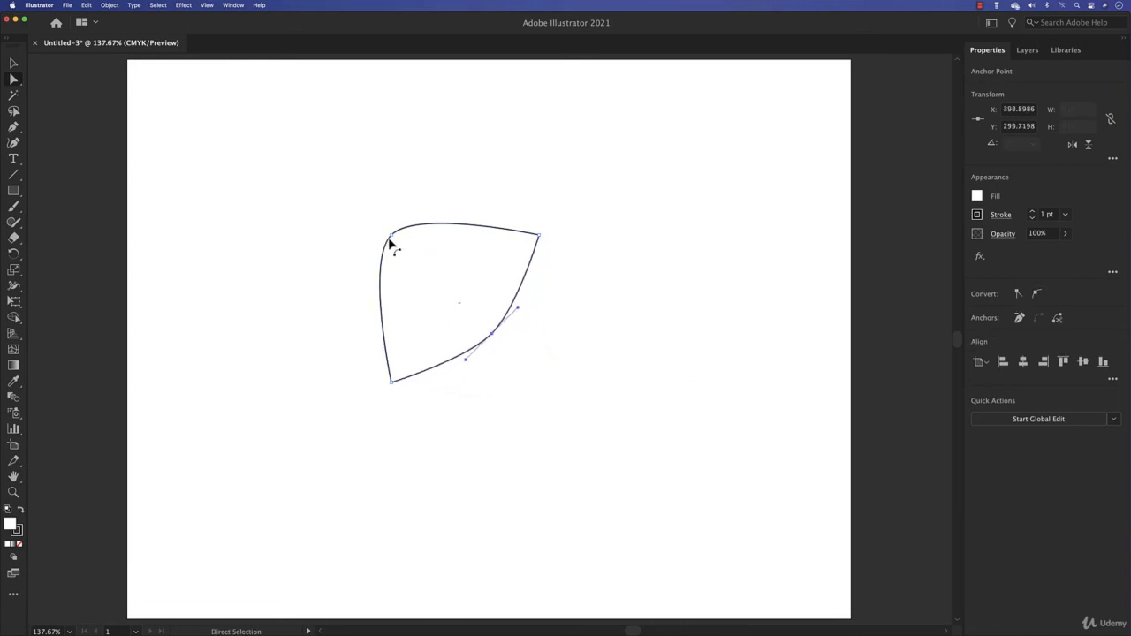
left_click_drag(392, 242, 486, 234)
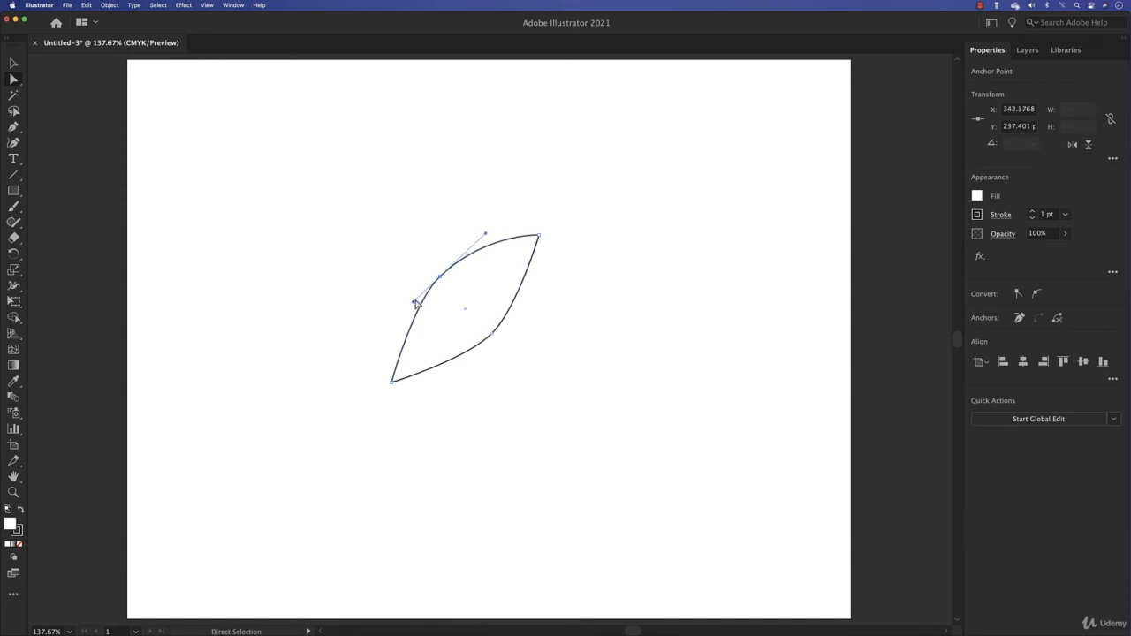
left_click(396, 329)
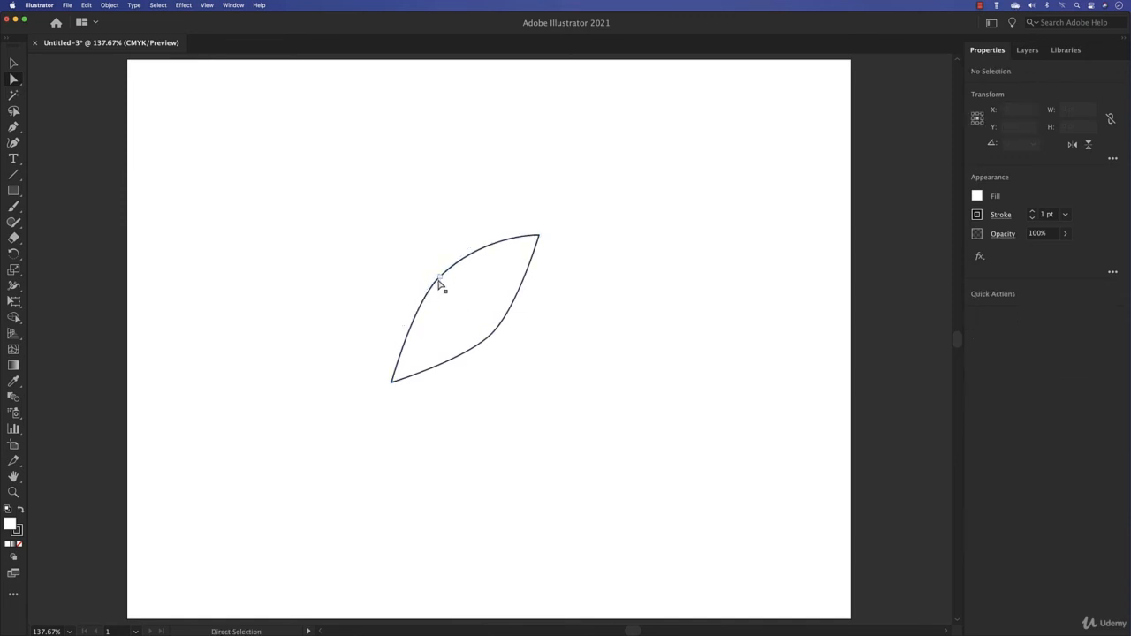
left_click(440, 278)
left_click_drag(412, 302, 392, 327)
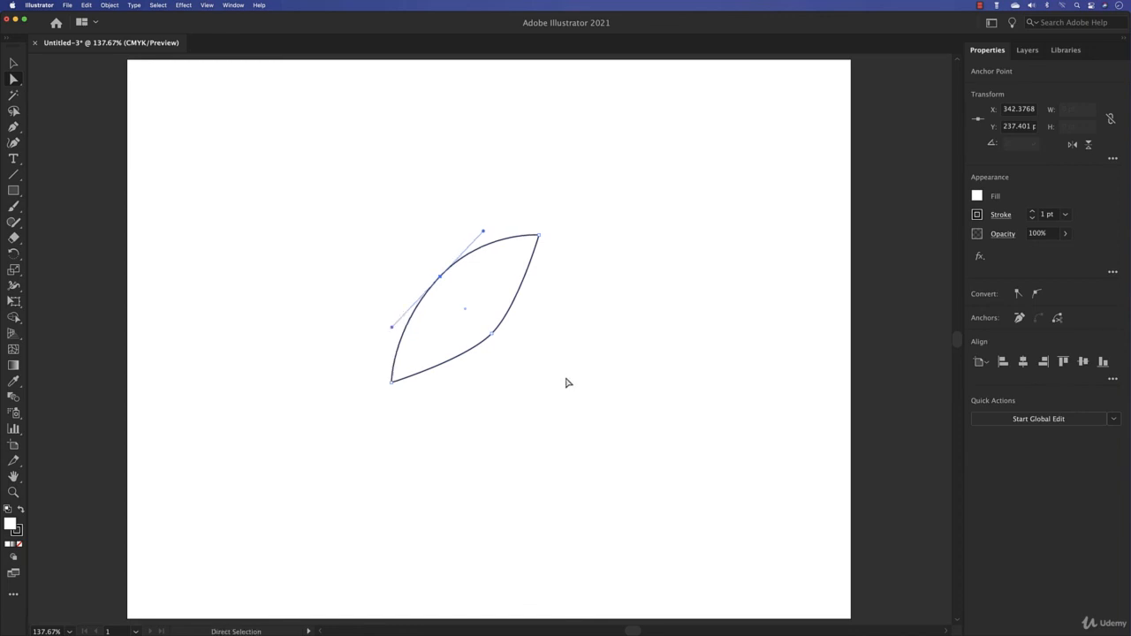
Step: Turn the leaf's upper-left anchor point into an outward corner and cut the path there, moving one end away
left_click(1019, 295)
left_click_drag(441, 276, 395, 227)
left_click(1057, 319)
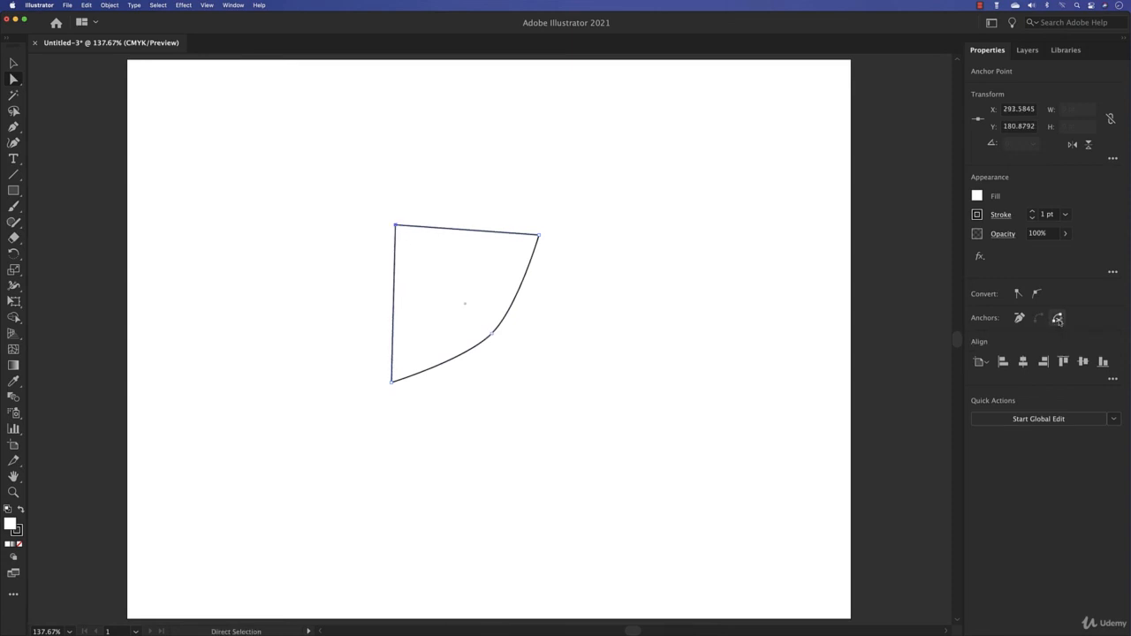
left_click_drag(396, 227, 436, 201)
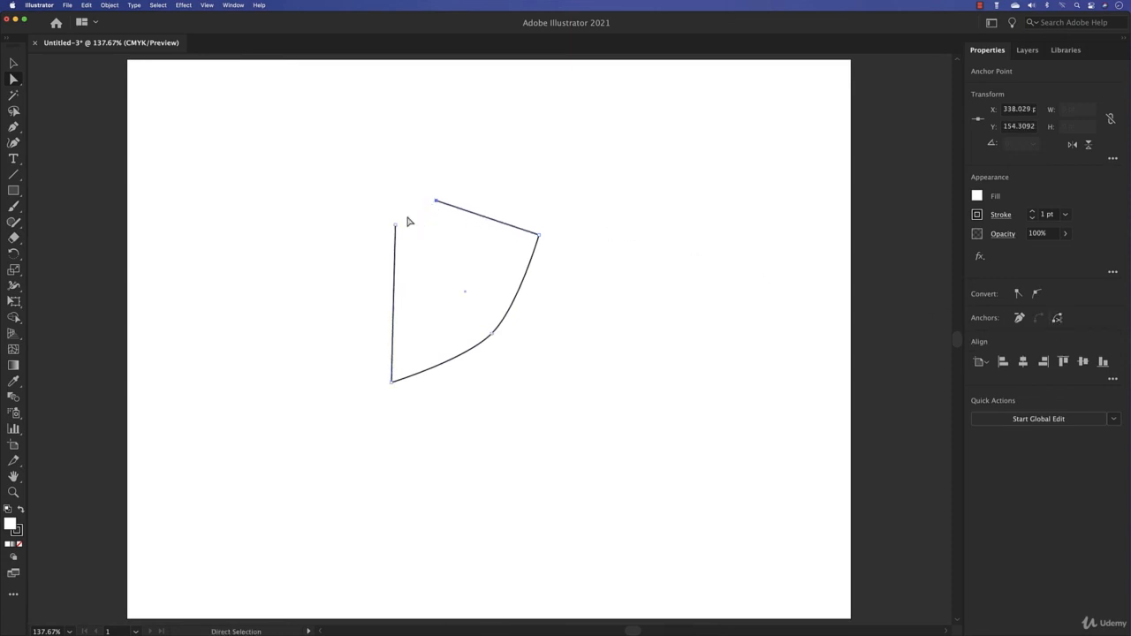
Step: Connect the two open end points with a segment and remove both anchor points from the closed path
left_click_drag(349, 186, 454, 262)
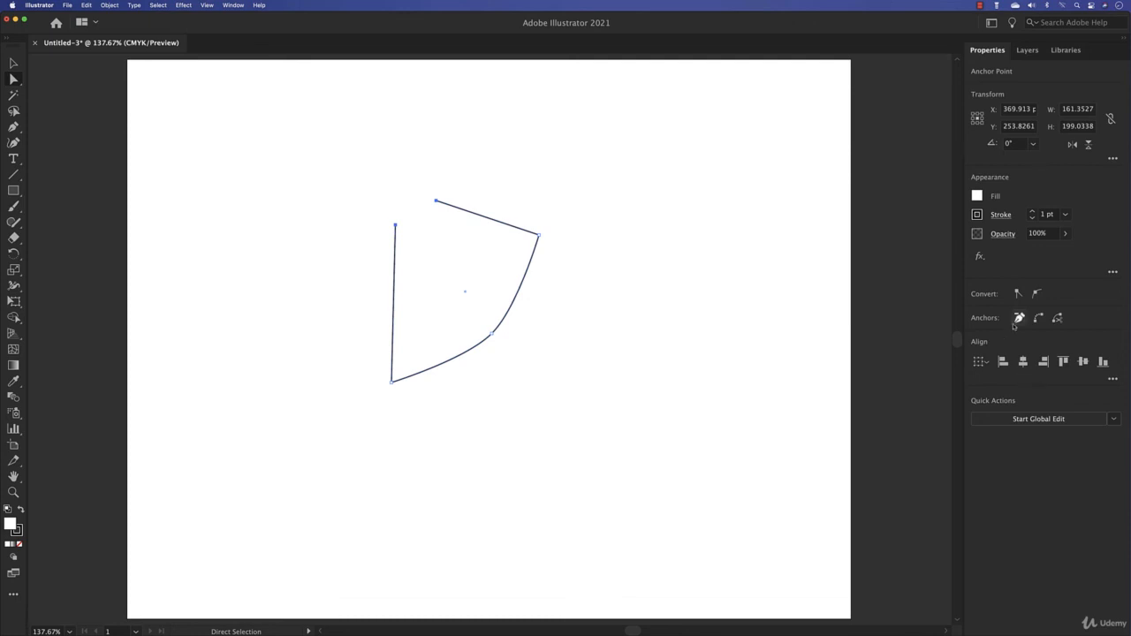
left_click(1038, 318)
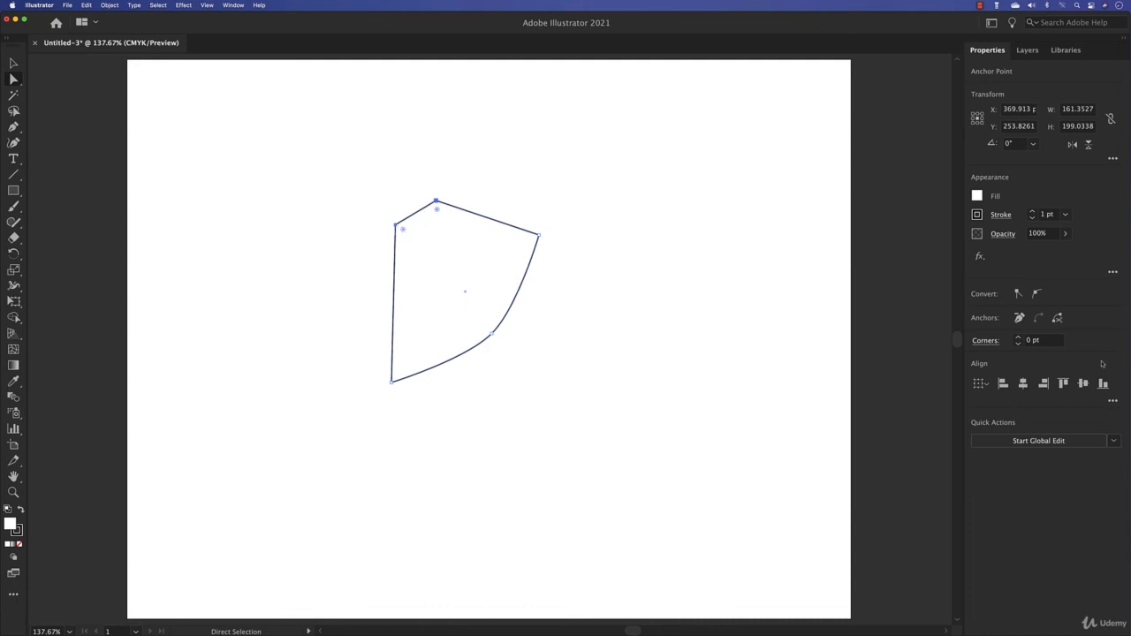
left_click(1021, 318)
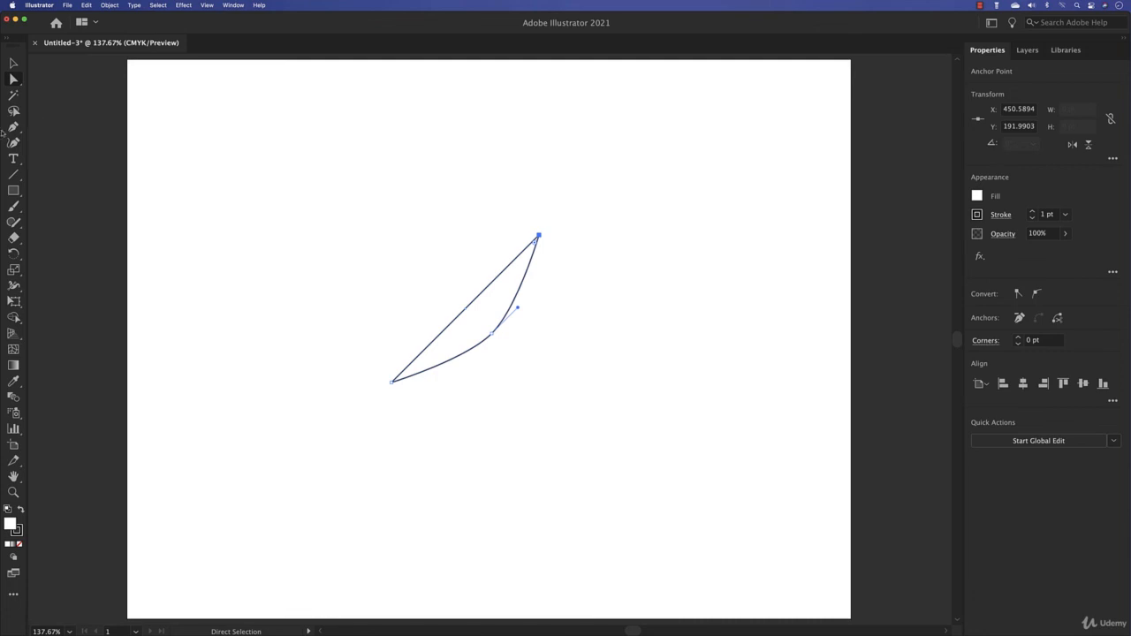
Step: Add an anchor point midway along the straight edge, move it out to the upper left and convert it to smooth
key("p")
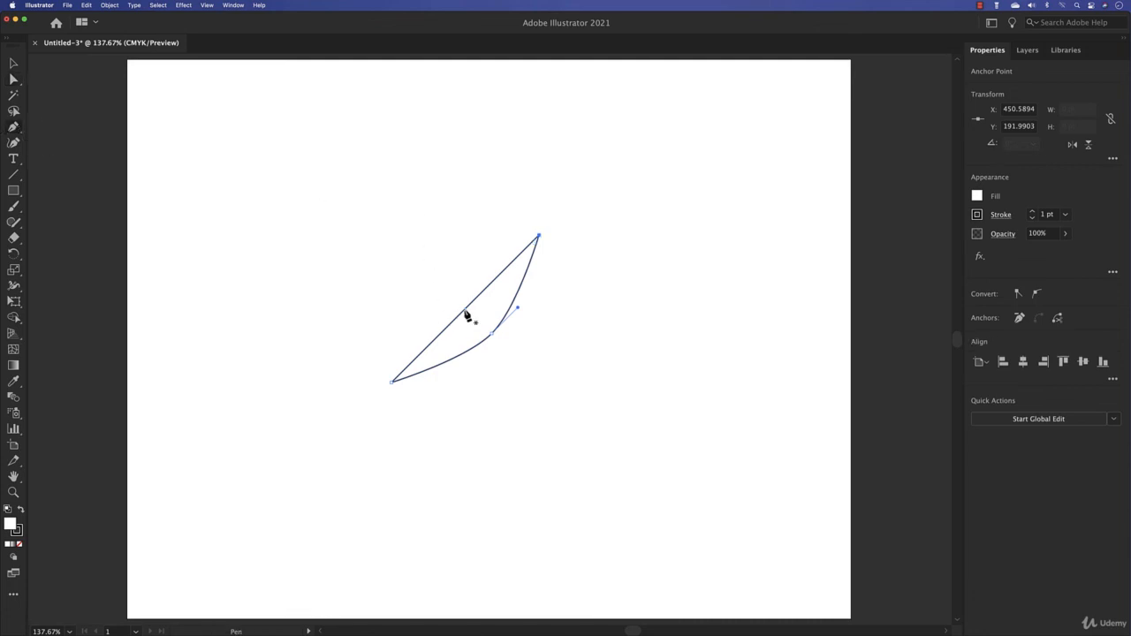
left_click(477, 303)
key("a")
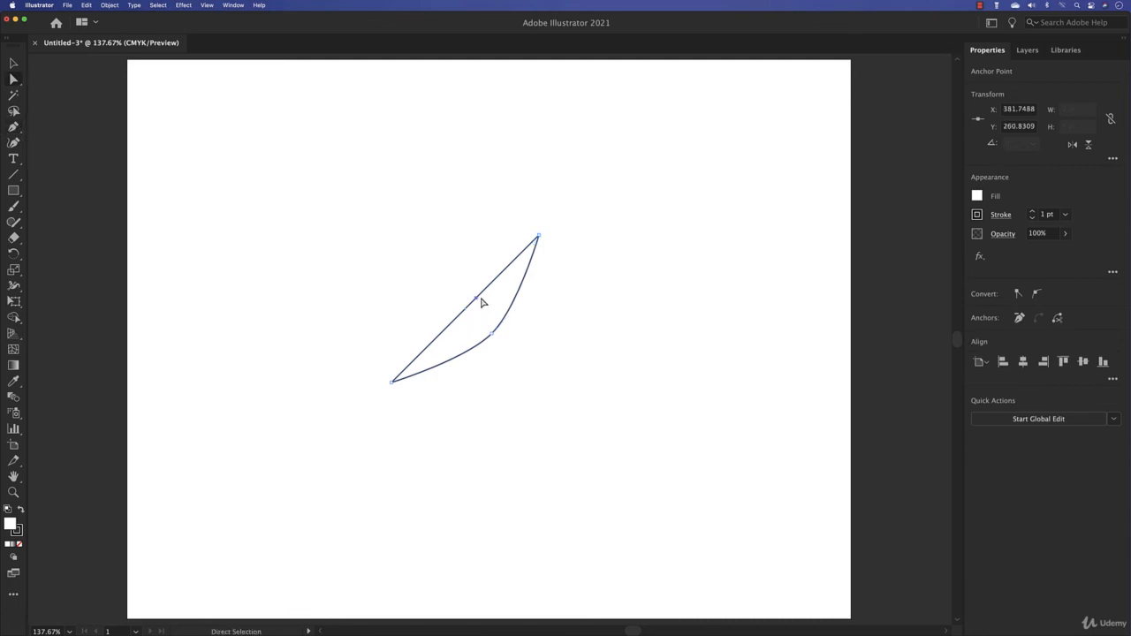
left_click_drag(476, 302, 391, 228)
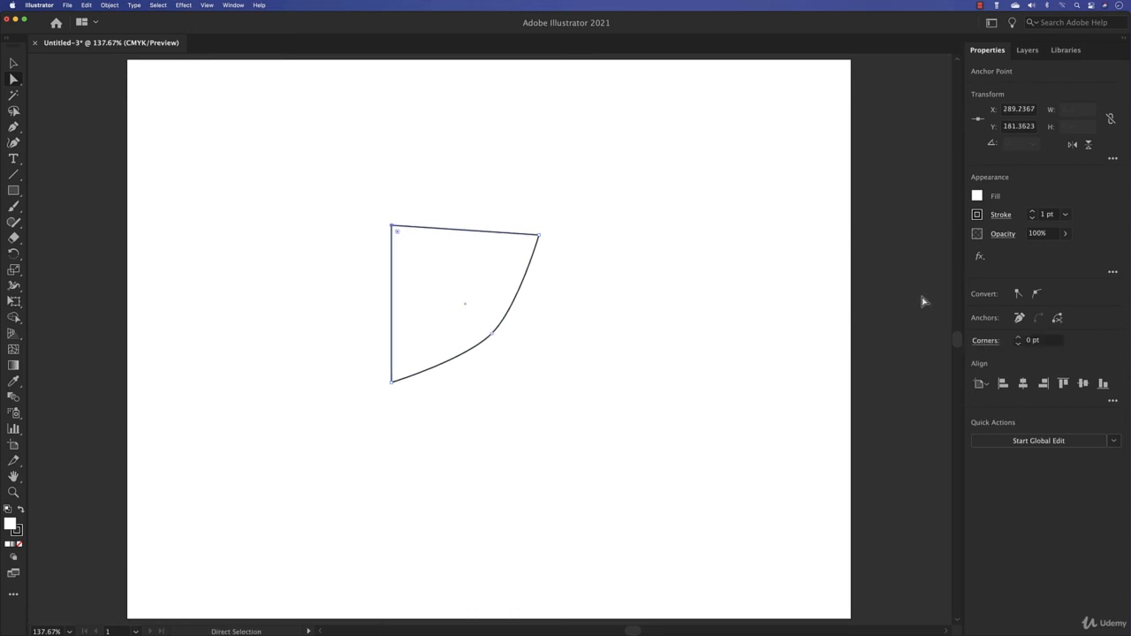
left_click(1036, 294)
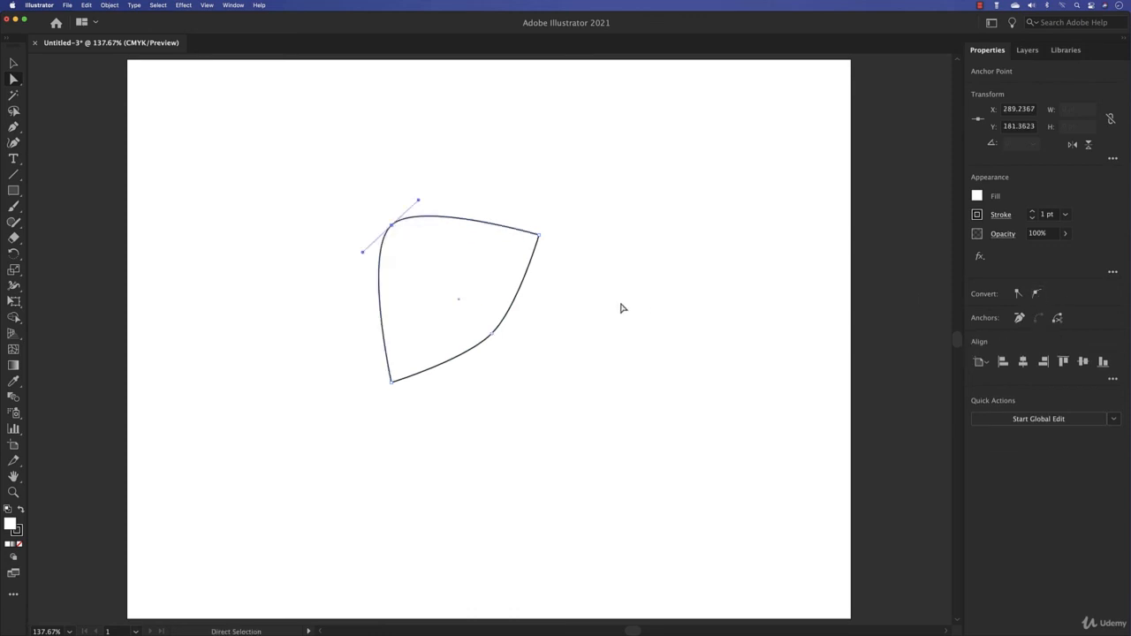